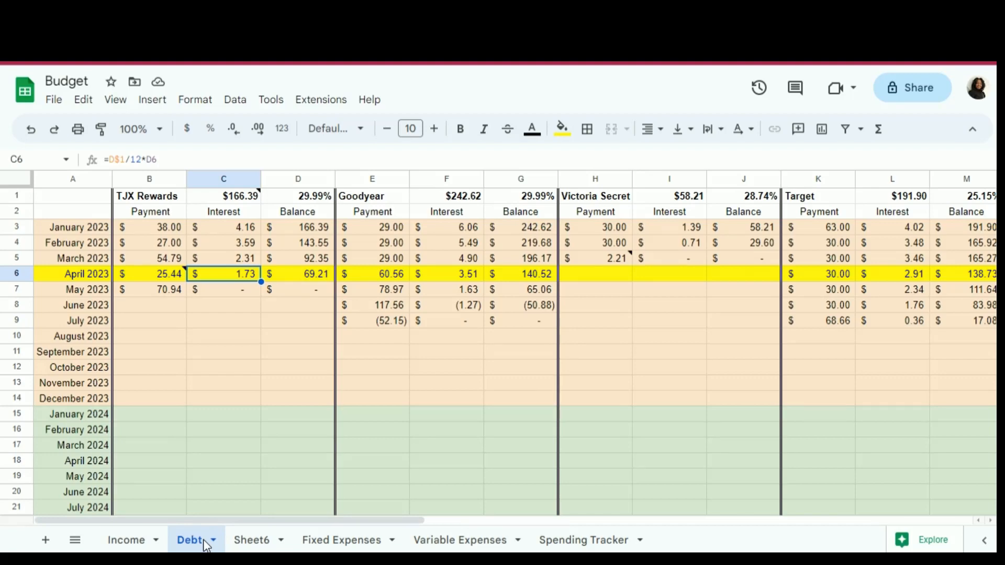
- Move the Debt sheet between the Fixed Expenses and Variable Expenses sheets
left_click_drag(207, 546, 382, 545)
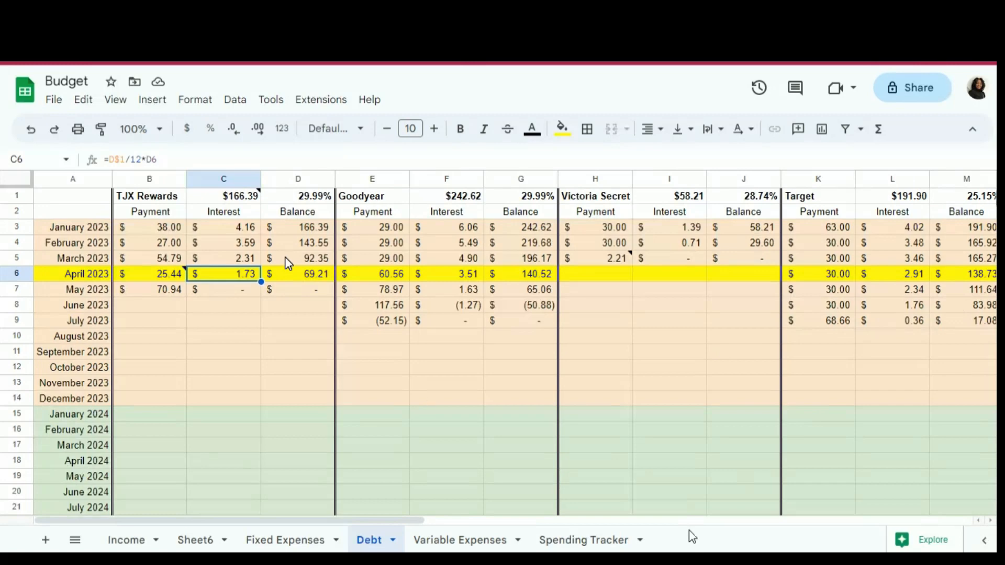
- Examine the debt payoff schedule across all accounts and months, the April 2023 row, and the note on its TJX Rewards payment
scroll(691, 538, "down", 6)
scroll(692, 537, "down", 3)
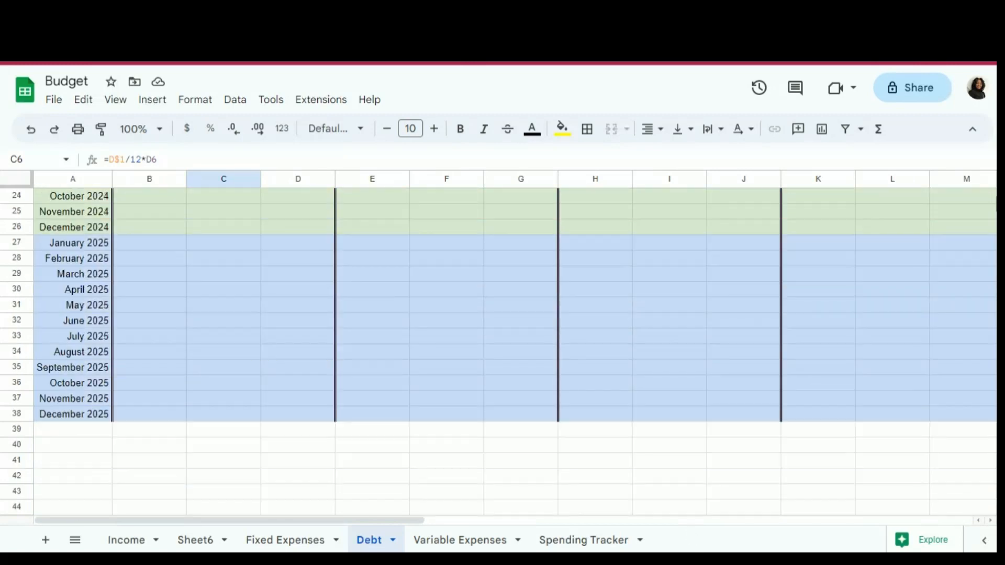
scroll(692, 537, "up", 3)
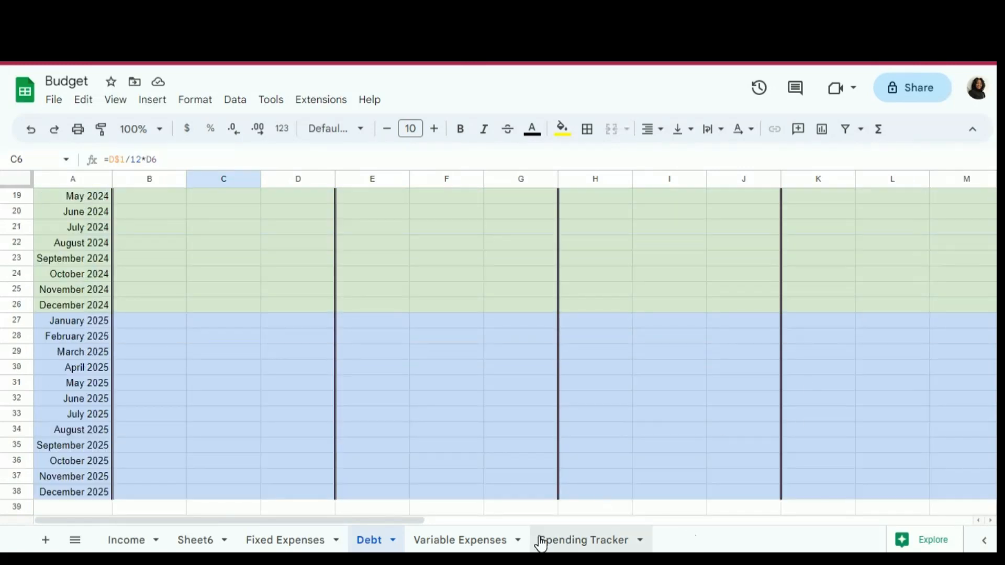
left_click_drag(350, 522, 510, 523)
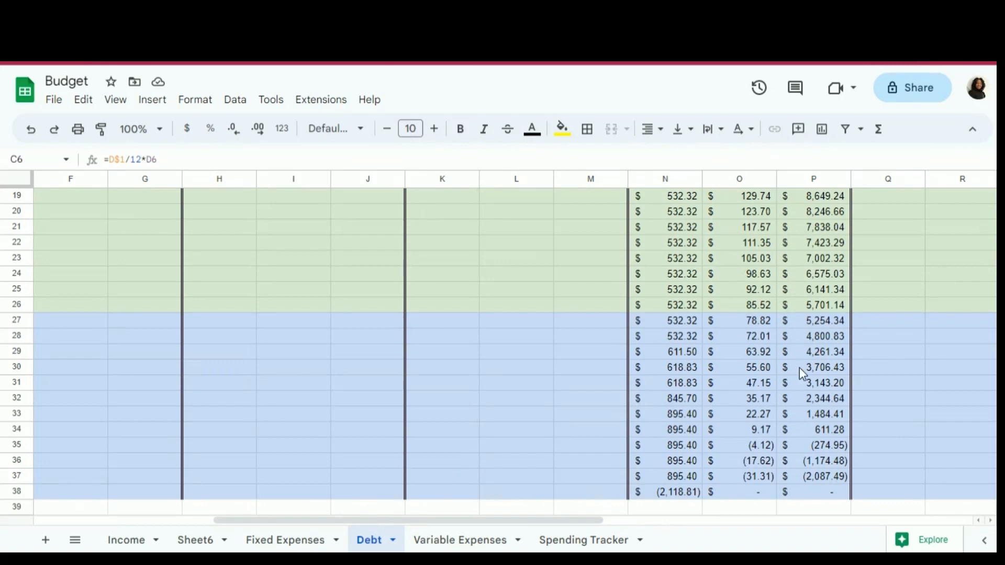
scroll(803, 371, "up", 6)
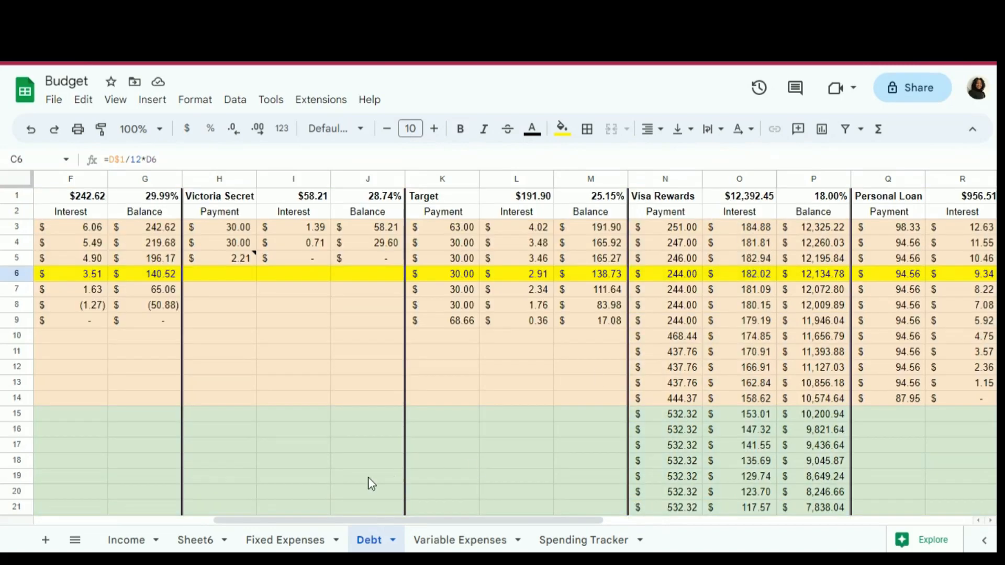
left_click_drag(287, 523, 90, 548)
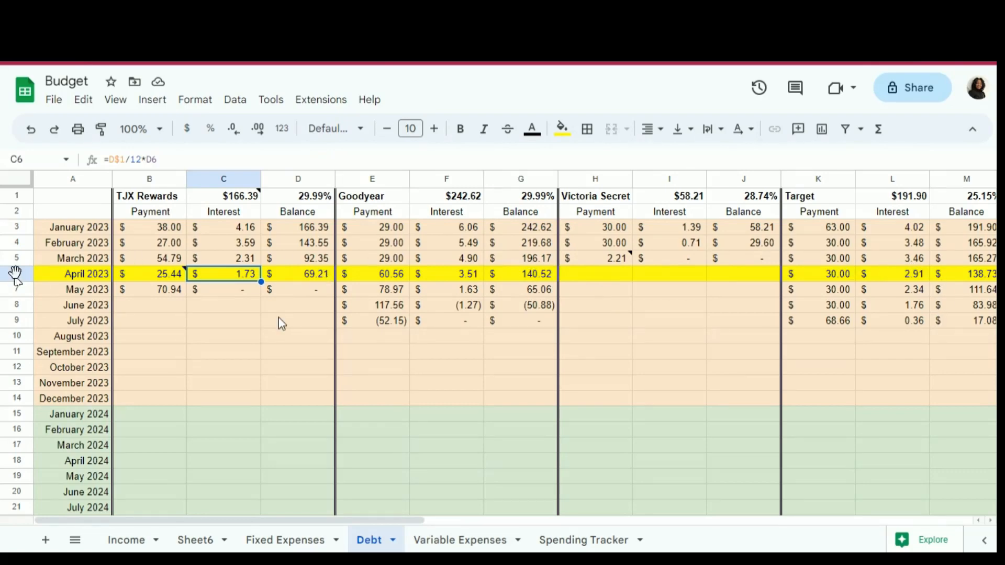
left_click(15, 273)
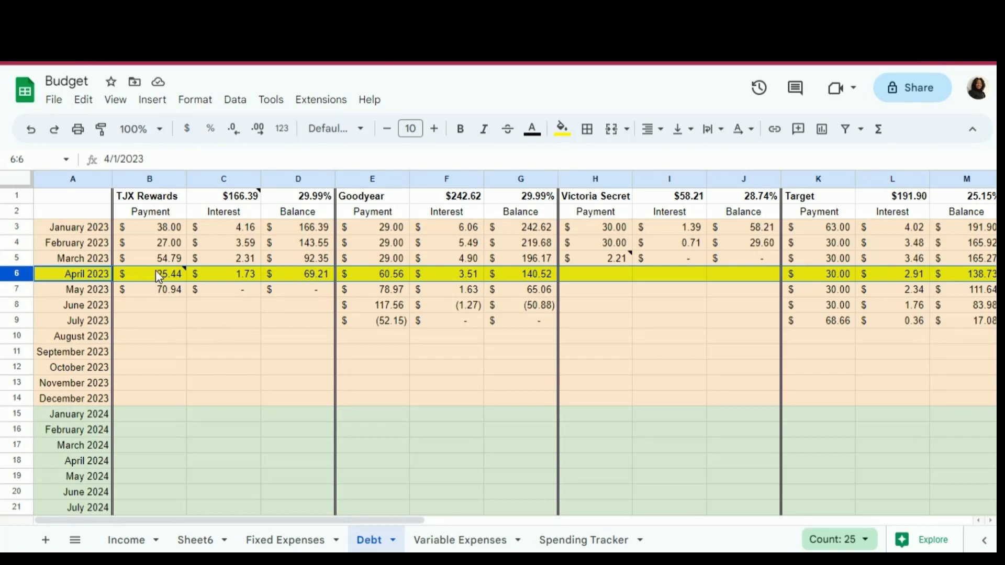
mouse_move(163, 274)
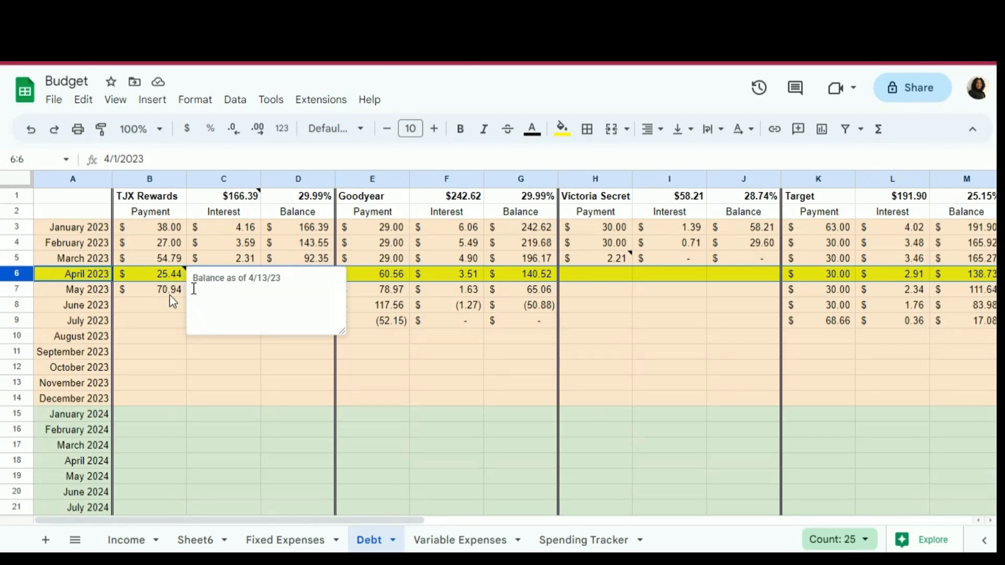
left_click(170, 320)
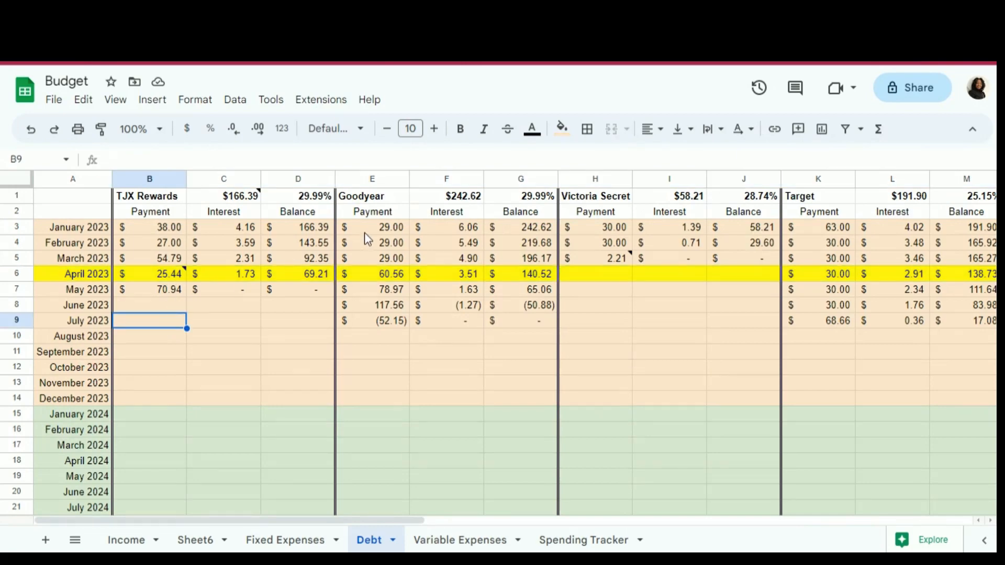
left_click(317, 260)
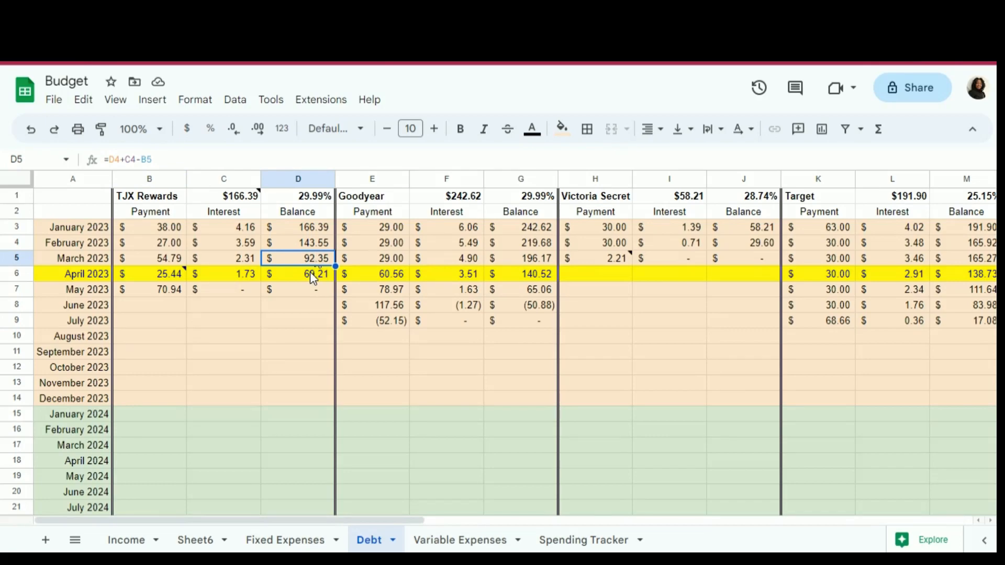
- Clear the April 2023 TJX Rewards balance in D6 and the May 2023 payment, interest and balance in B7:D7
left_click(311, 275)
key("Delete")
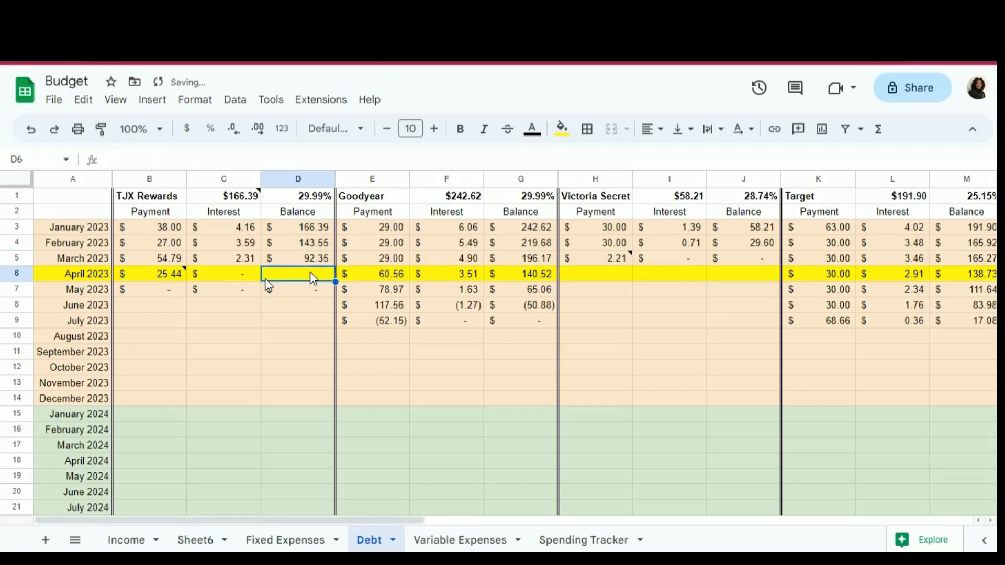
left_click(167, 295)
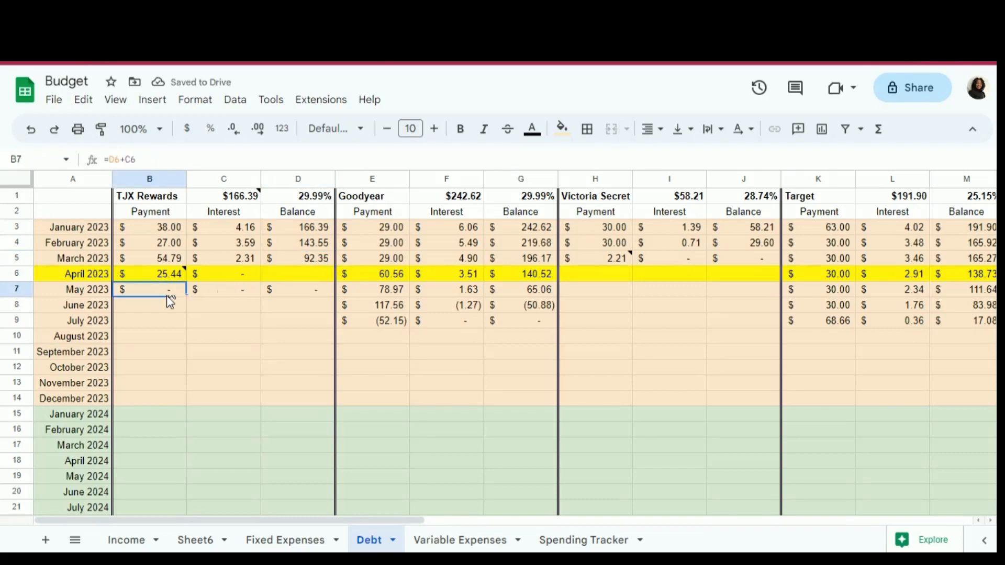
key("shift+Right")
key("shift+Right")
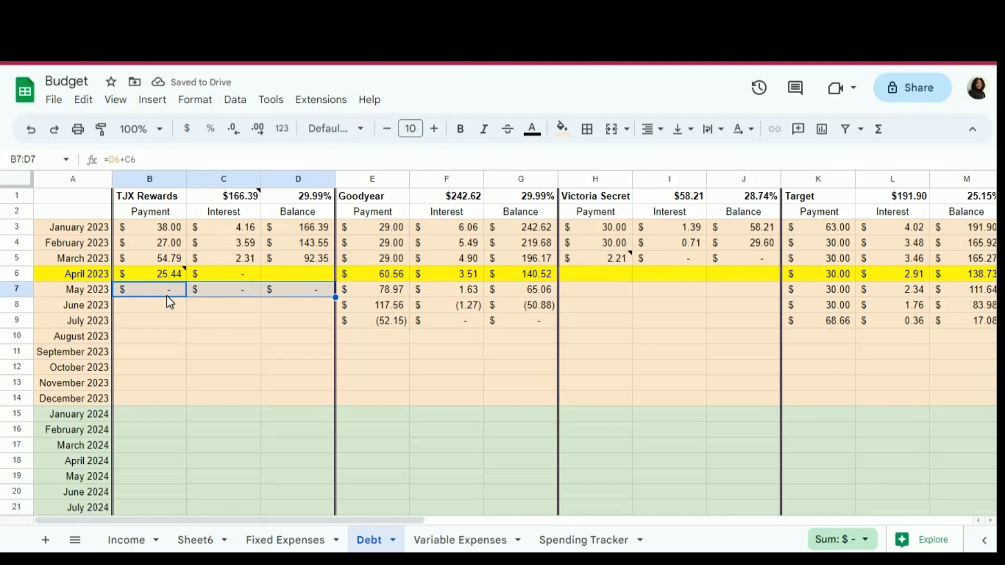
key("Delete")
left_click(204, 328)
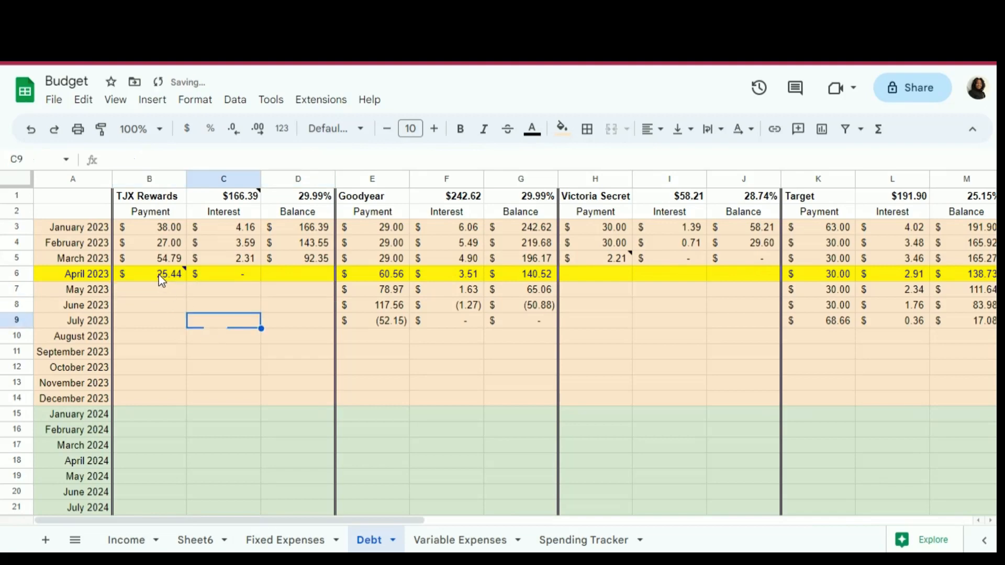
left_click(325, 374)
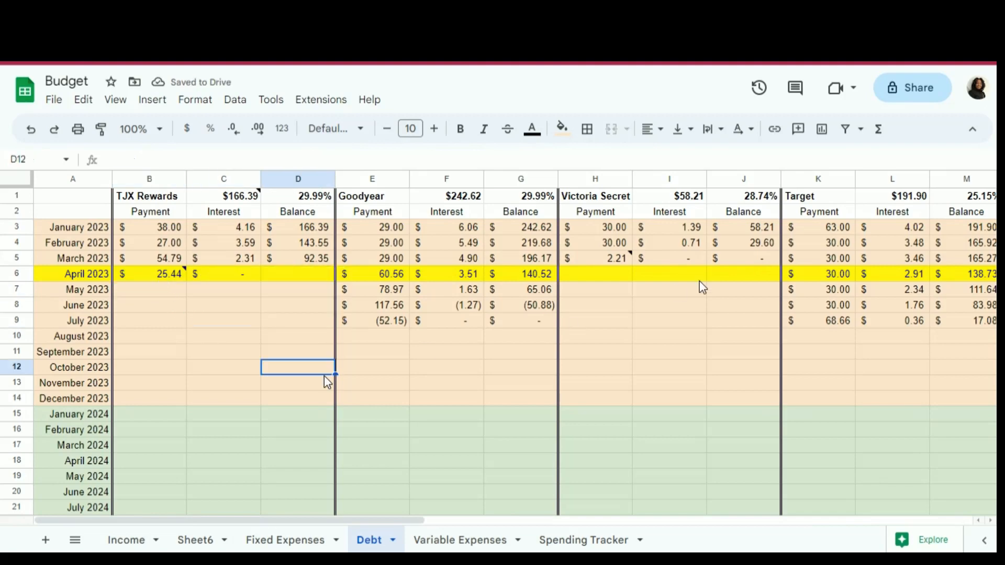
- Enter 25.44 in B10, the August 2023 payment cell of the TJX Rewards debt
left_click(608, 247)
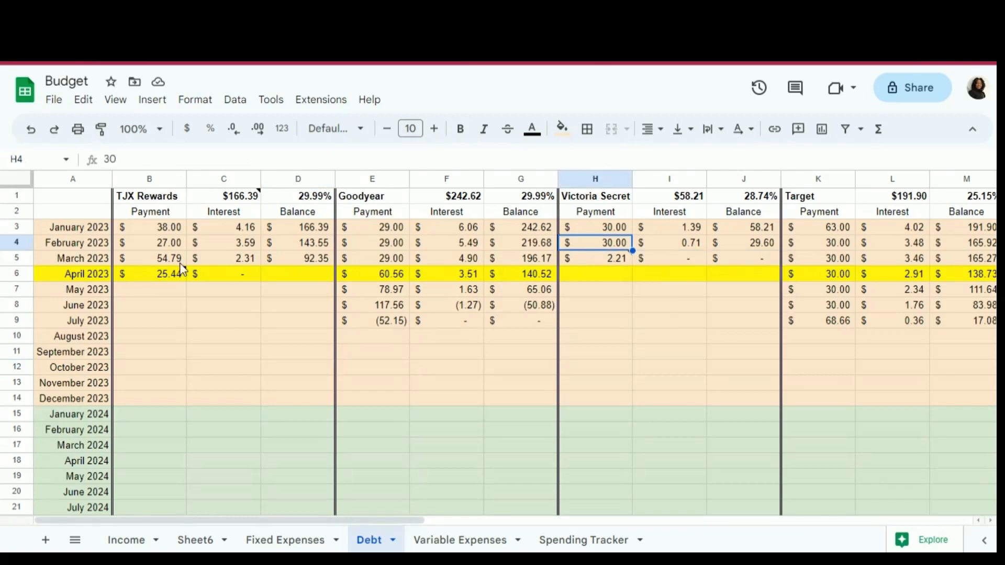
mouse_move(166, 275)
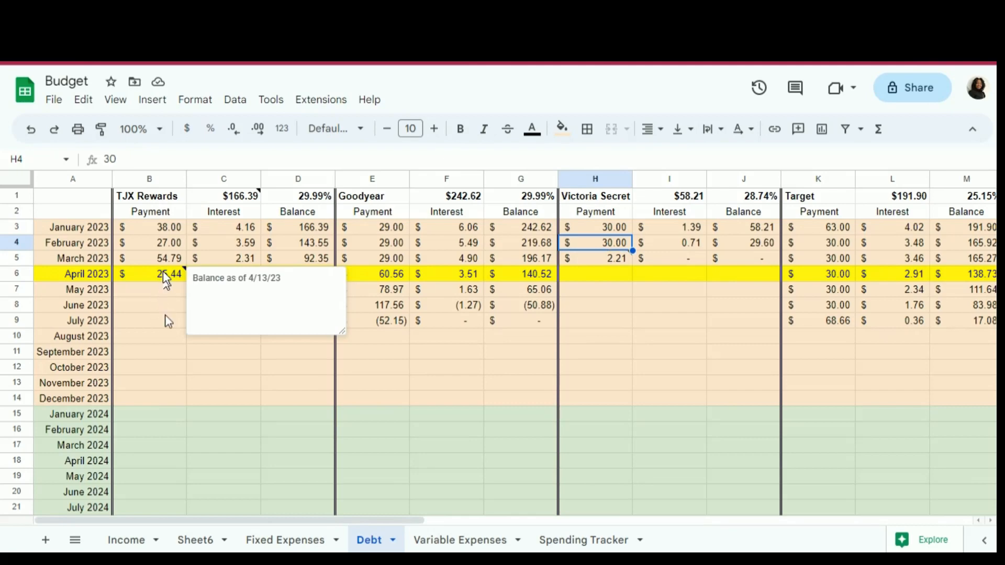
left_click(163, 273)
left_click(164, 338)
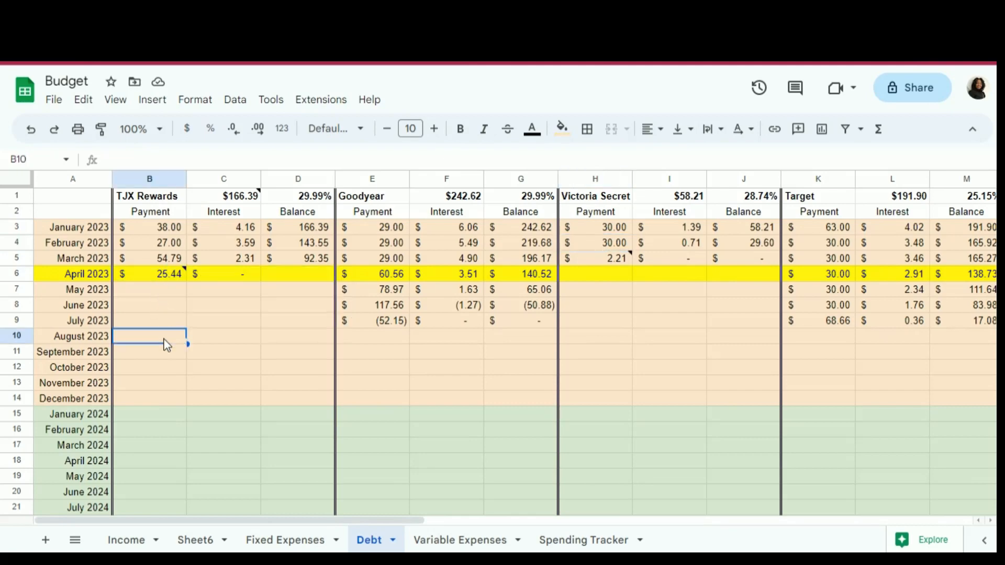
type("25.44")
key("Return")
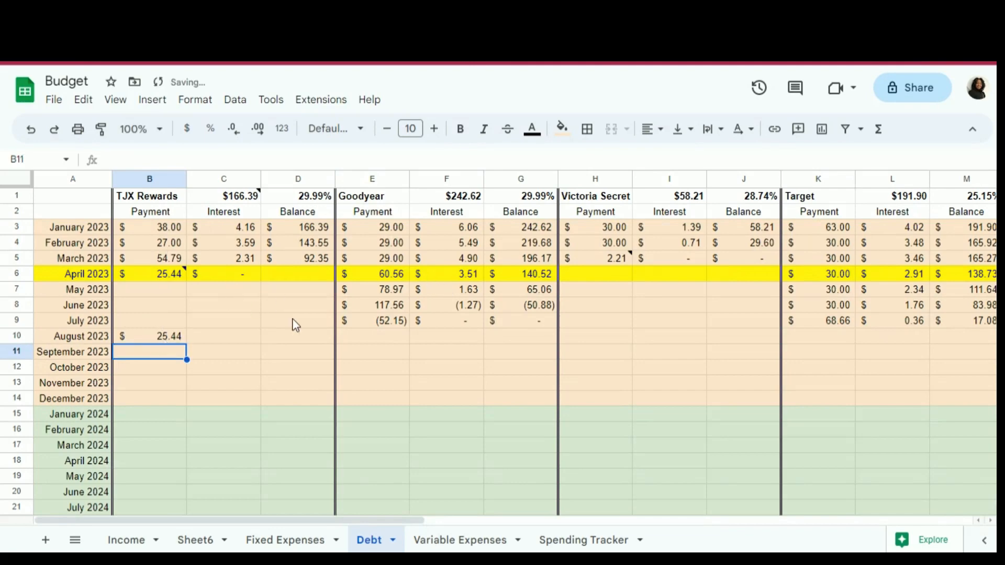
- Replace the April 2023 TJX Rewards payment in B6 with the formula =H4+B4-25.44
left_click(164, 279)
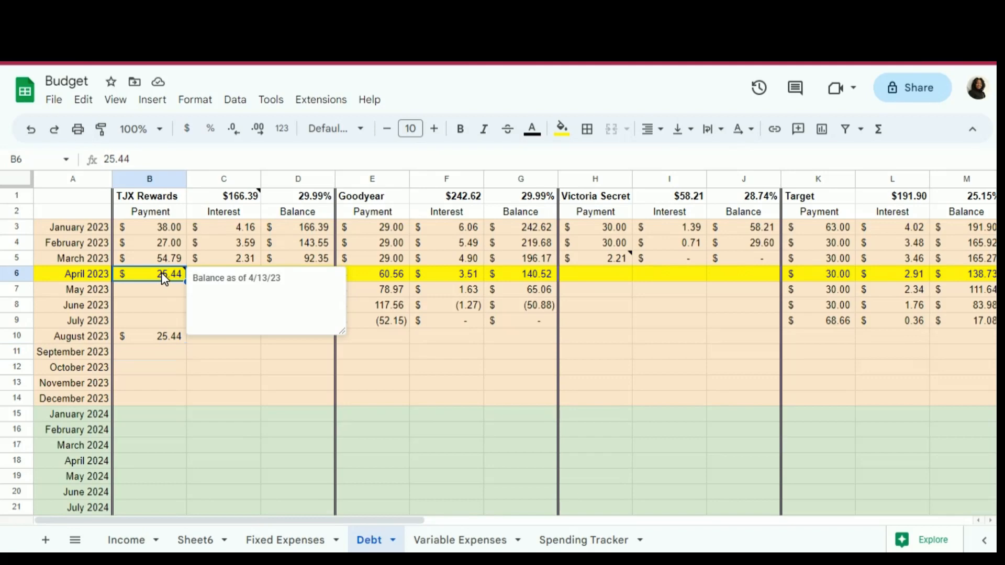
key("Delete")
type("=")
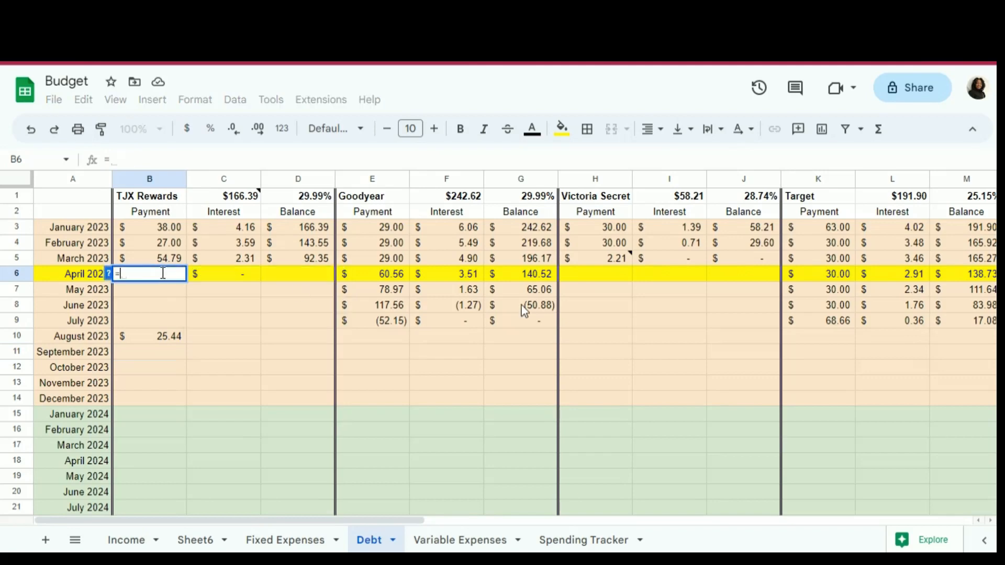
left_click(603, 246)
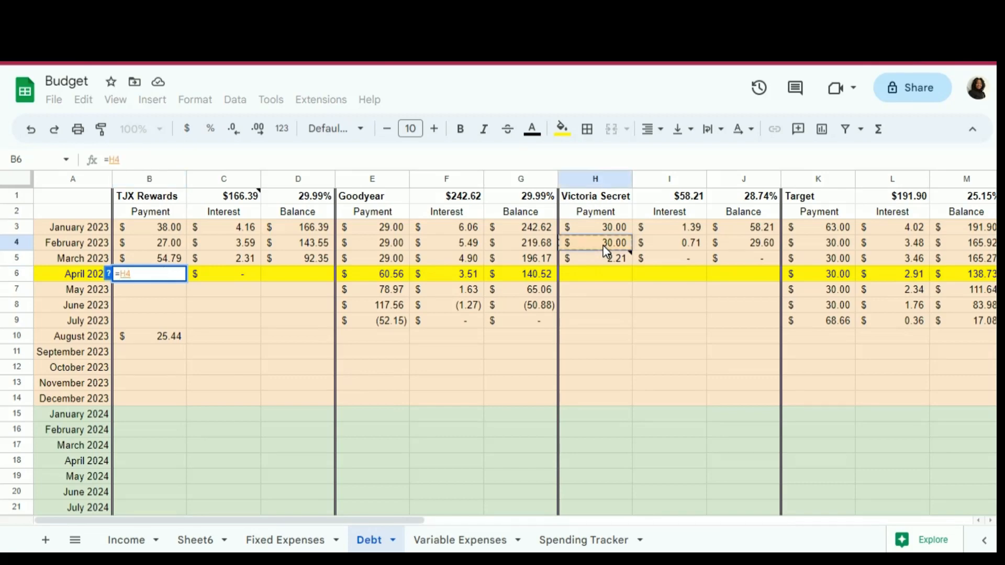
type("+")
left_click(164, 249)
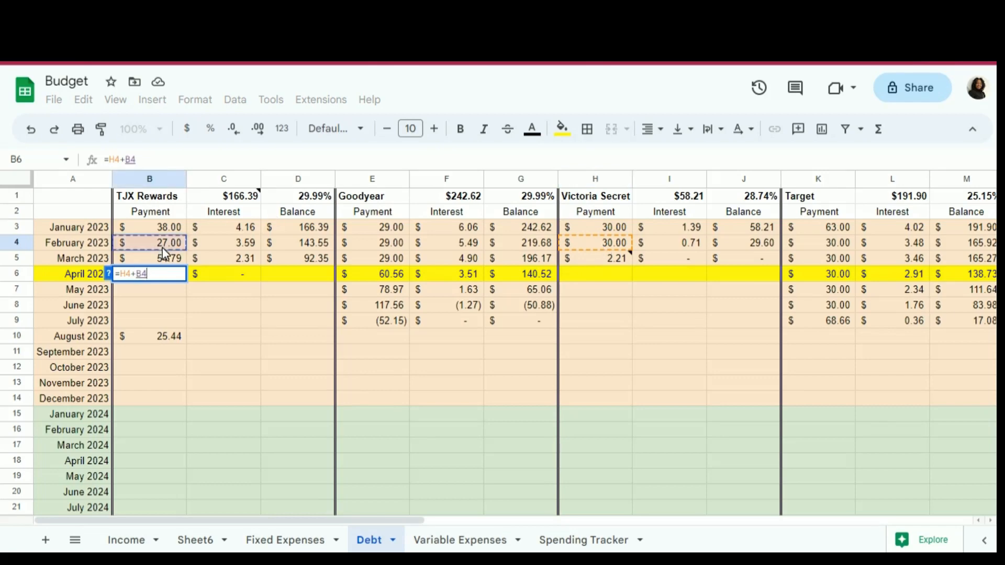
type("-")
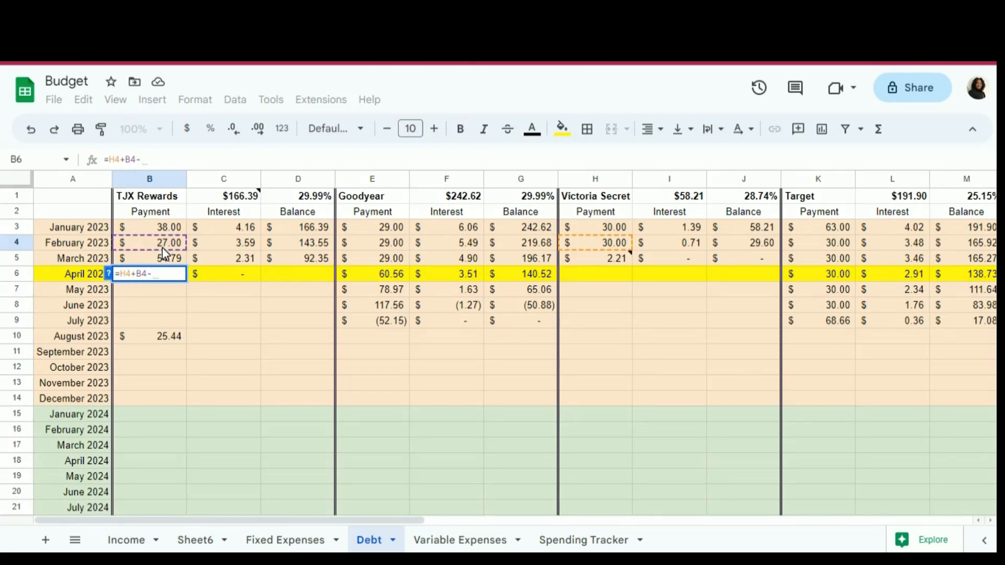
type("25.44")
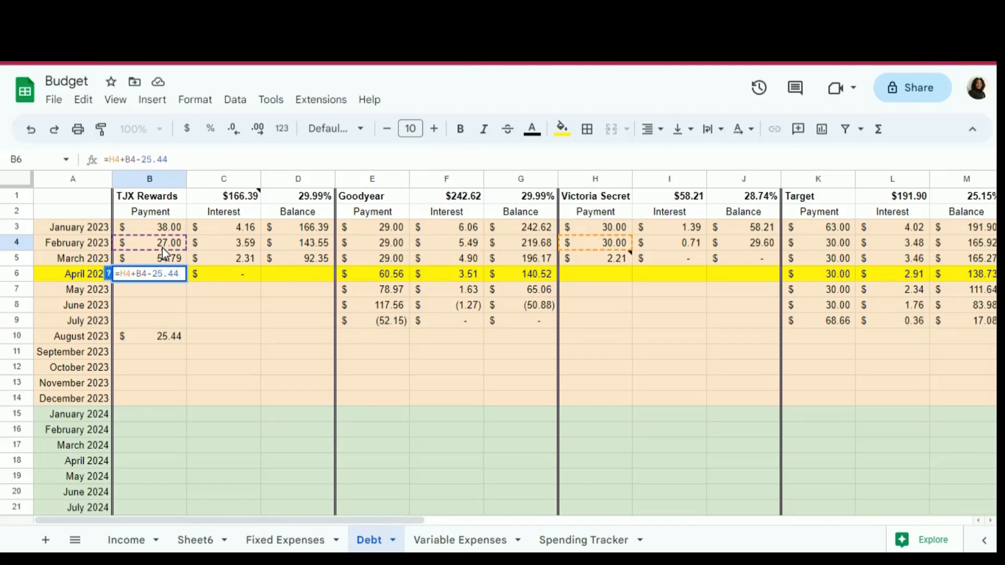
key("Return")
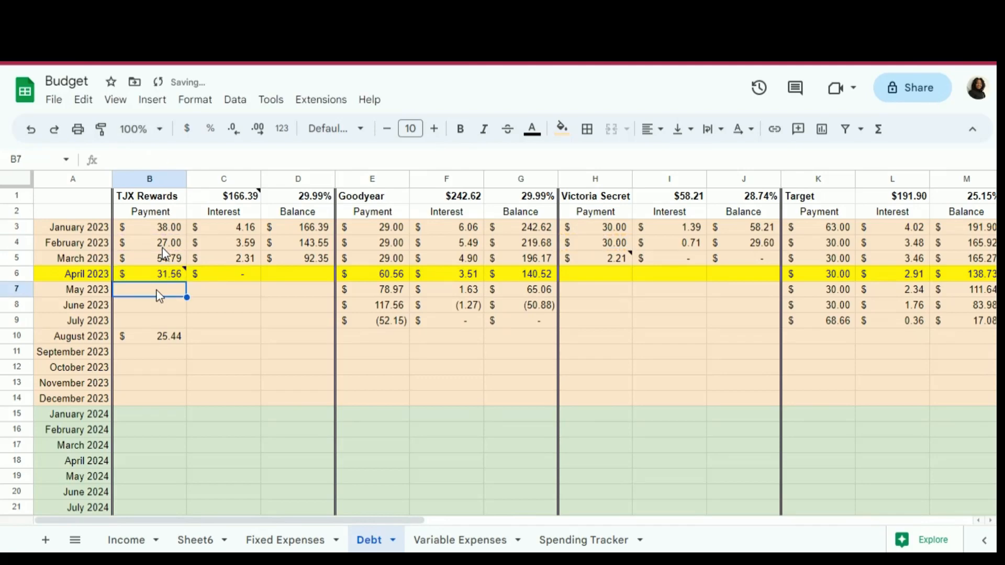
- Enter 31.56 in B9, the July 2023 payment cell of the TJX Rewards debt
mouse_move(165, 275)
left_click(162, 319)
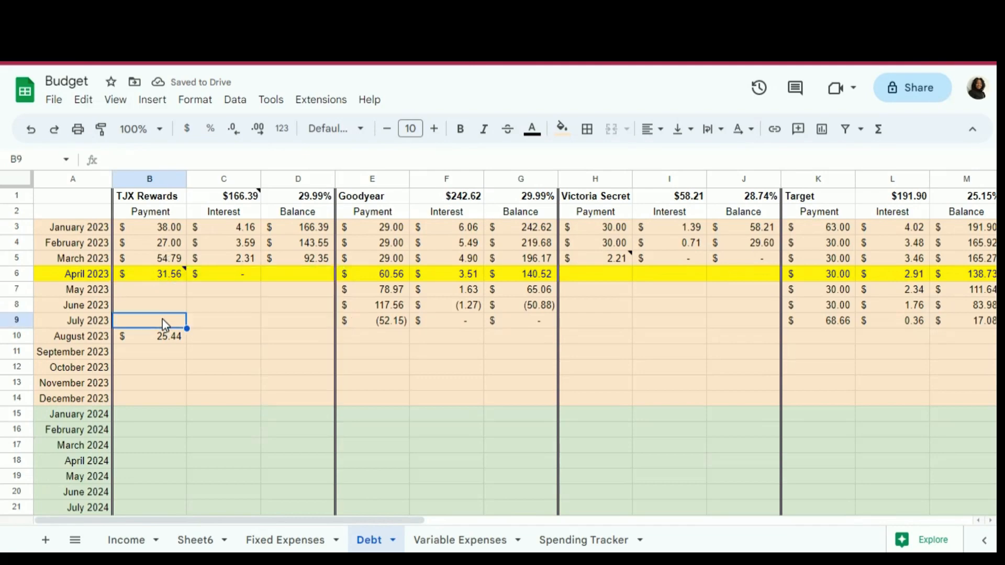
type("31.56")
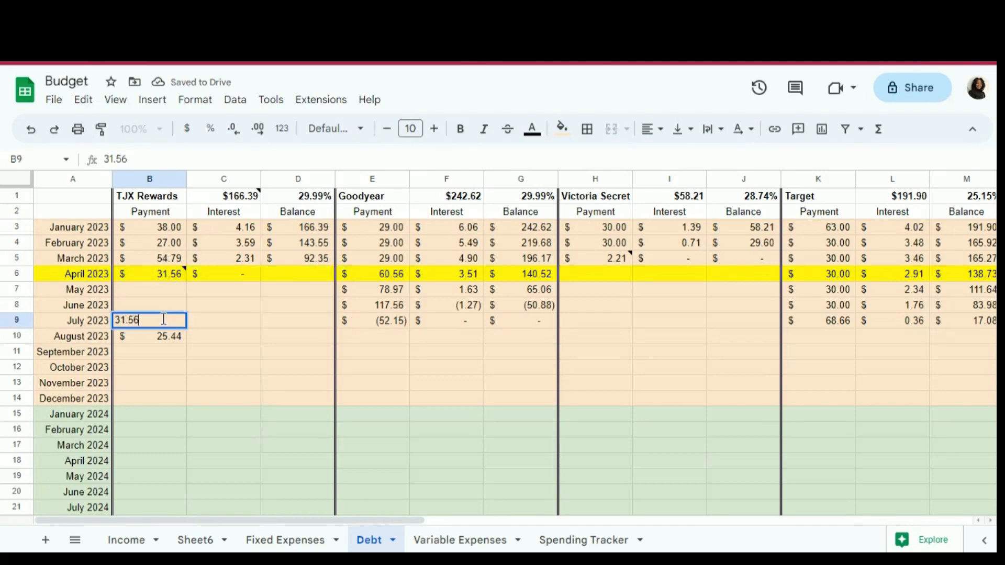
key("Return")
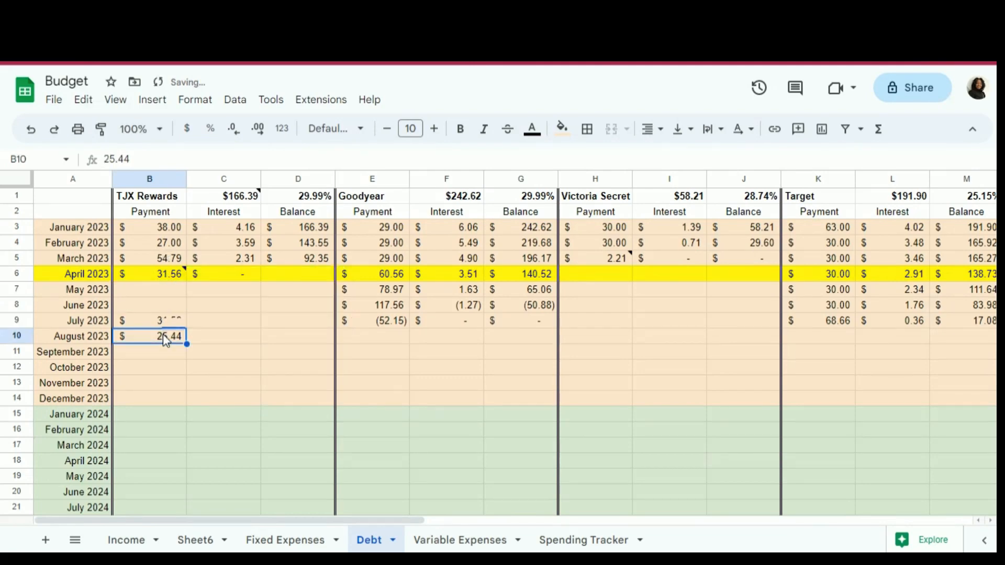
- Set the April 2023 TJX Rewards payment in B6 back to 25.44
left_click(164, 276)
type("25")
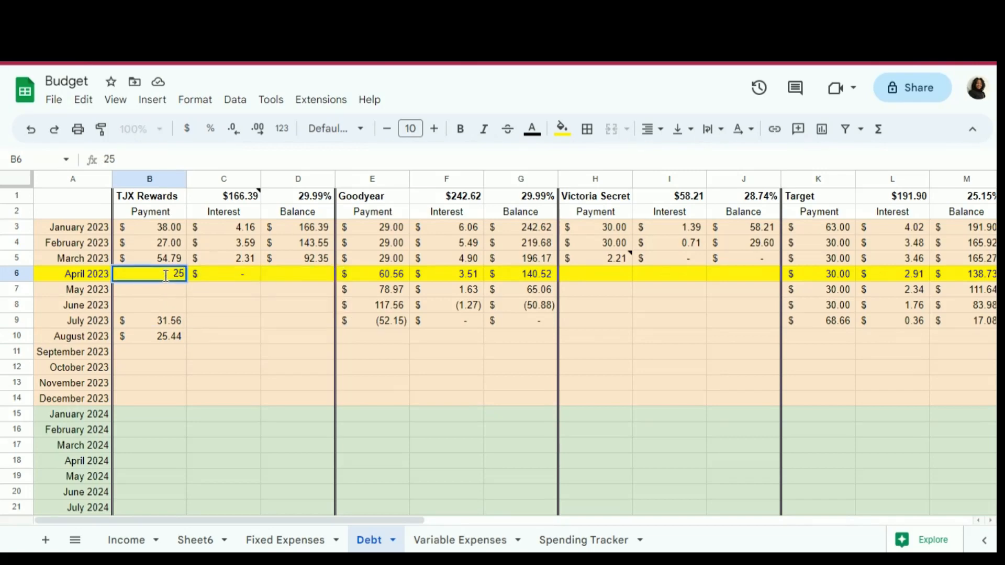
type(".44")
key("Return")
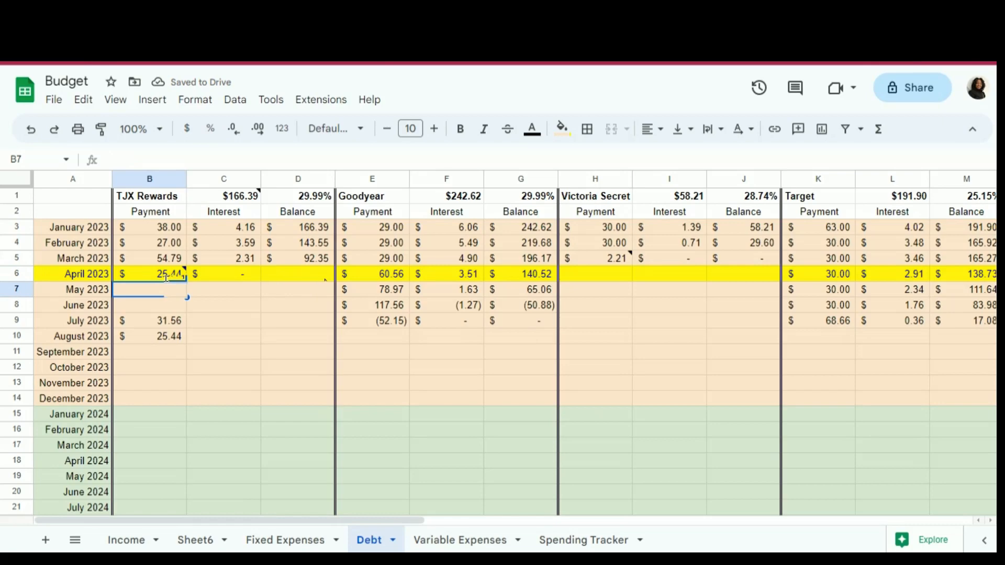
- Replace the April 2023 Goodyear payment in E6 with the formula =E5+31.56
left_click(385, 273)
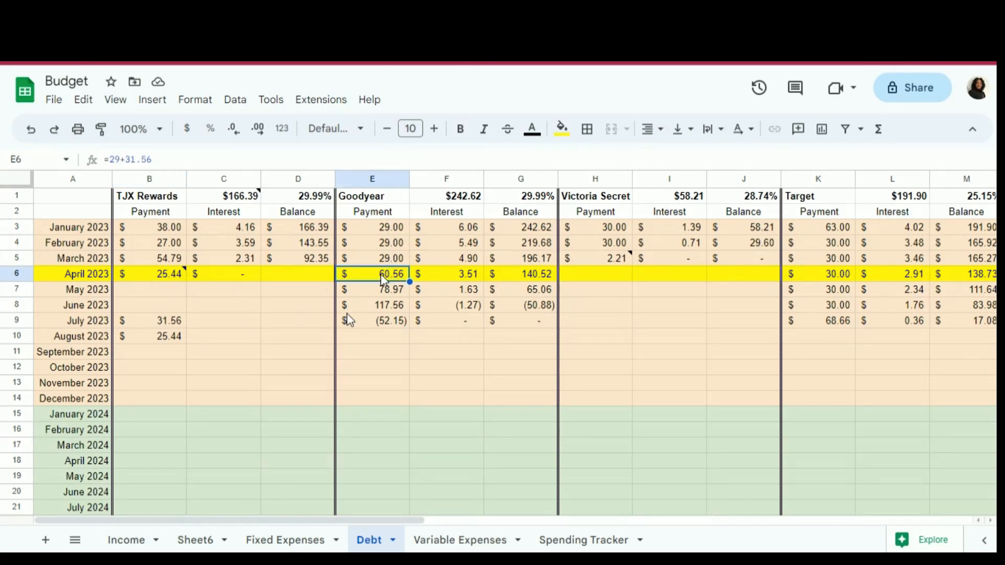
type("=")
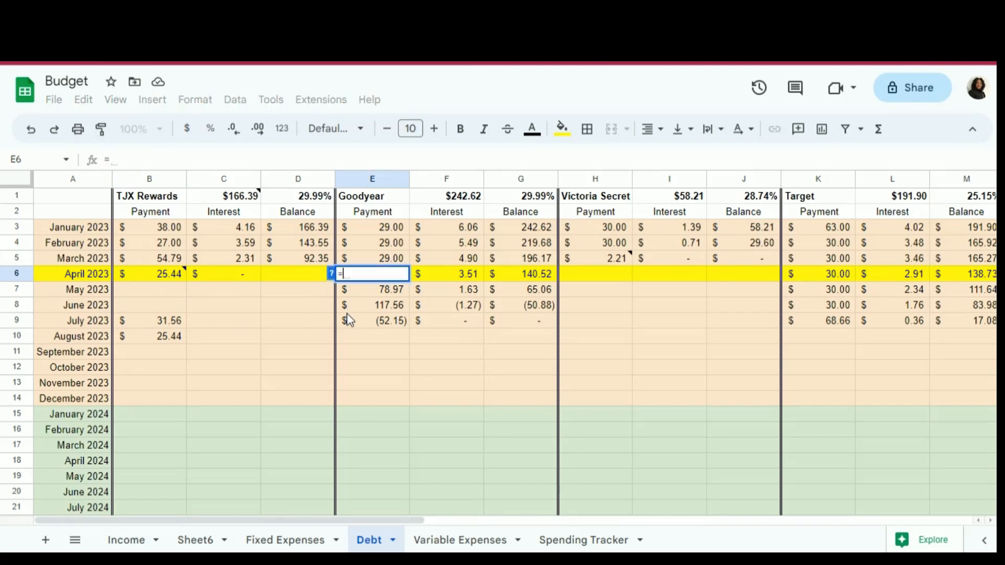
left_click(386, 260)
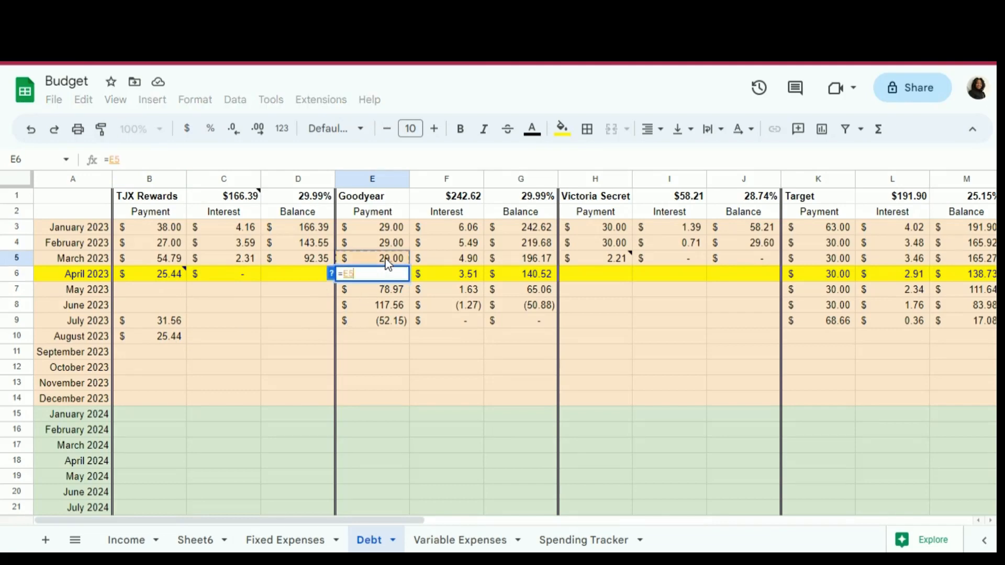
type("+31")
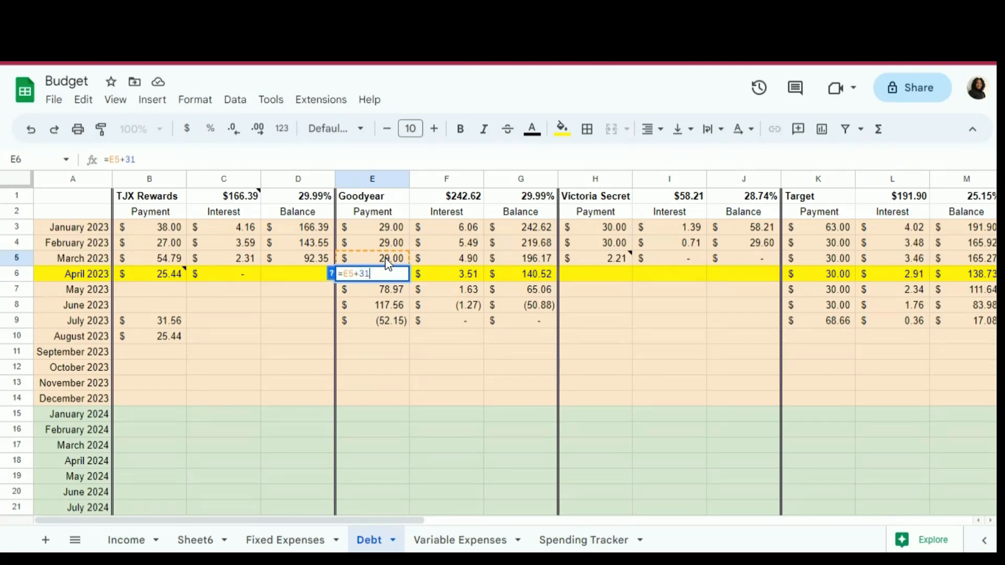
type(".56")
key("Return")
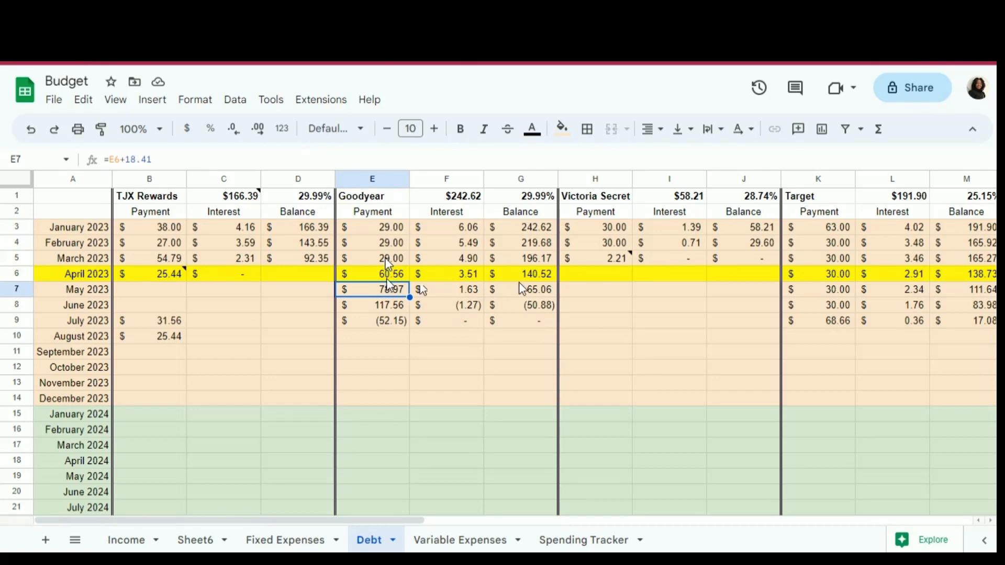
- Clear the July and August 2023 TJX Rewards payments in B9 and B10
left_click(155, 323)
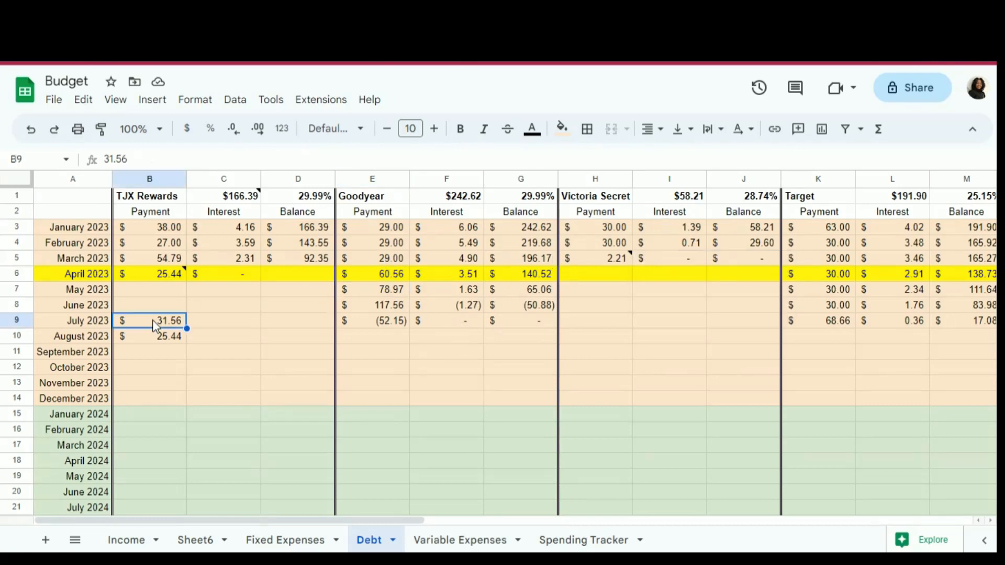
key("Delete")
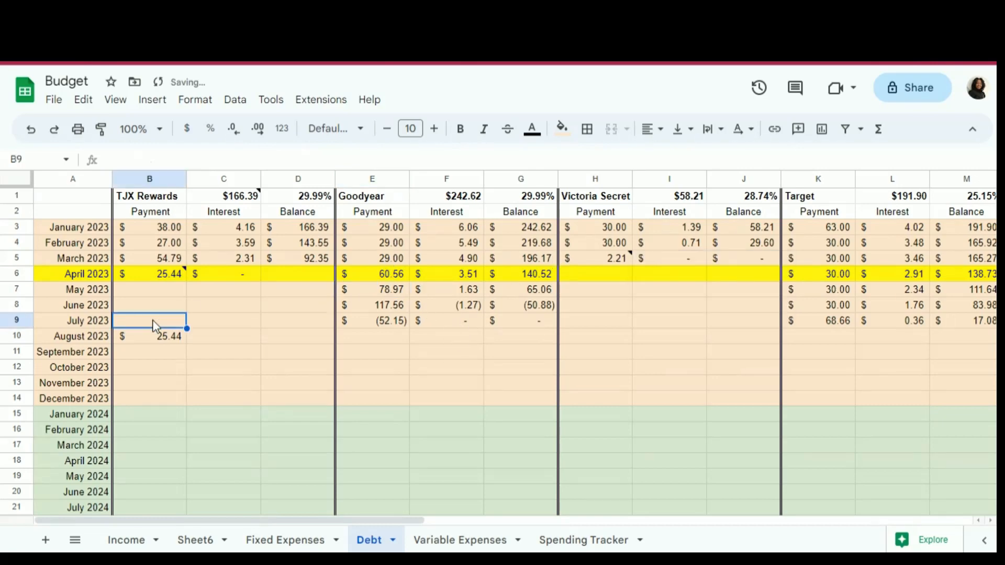
key("Down")
key("Delete")
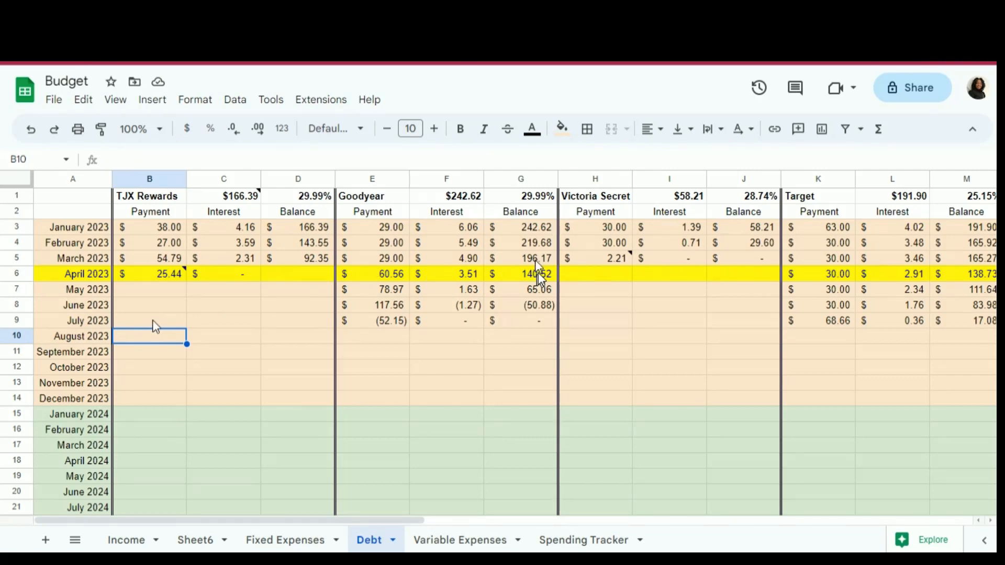
- Add the note "Balance 4/13/23 $173.90" to G5, the March 2023 Goodyear balance
left_click(535, 259)
right_click(535, 260)
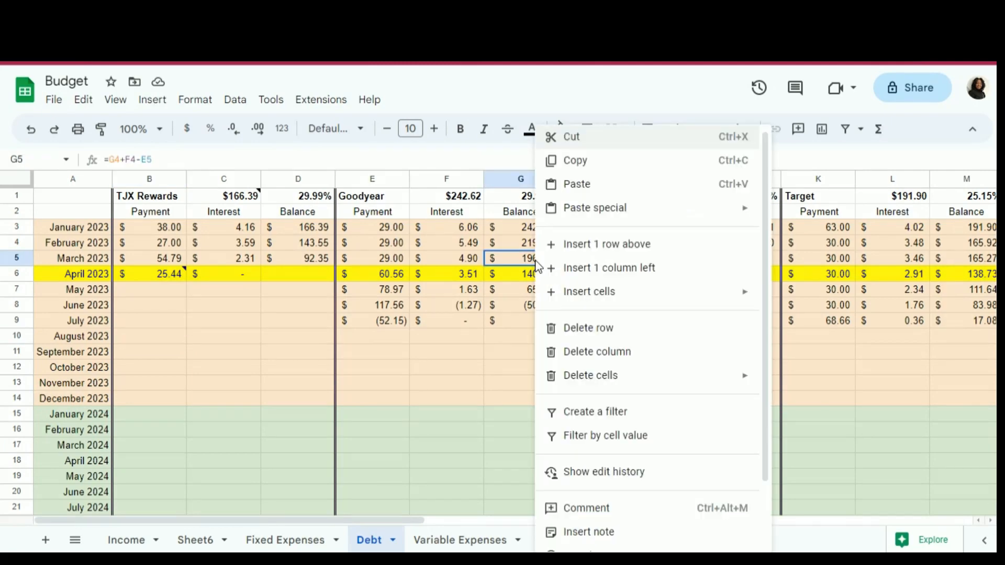
left_click(606, 534)
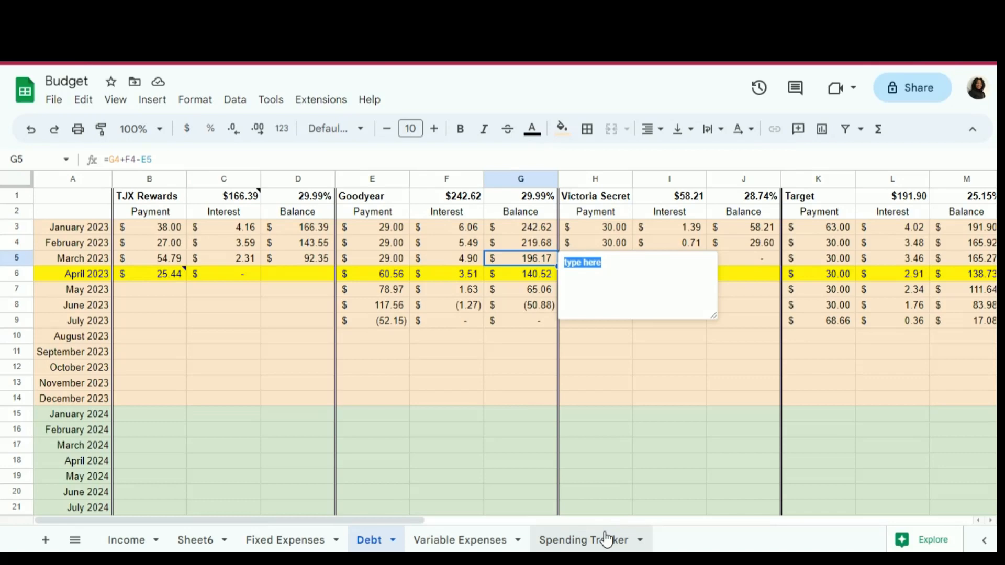
type("Balance")
key("BackSpace")
type("e 4/13/23 ")
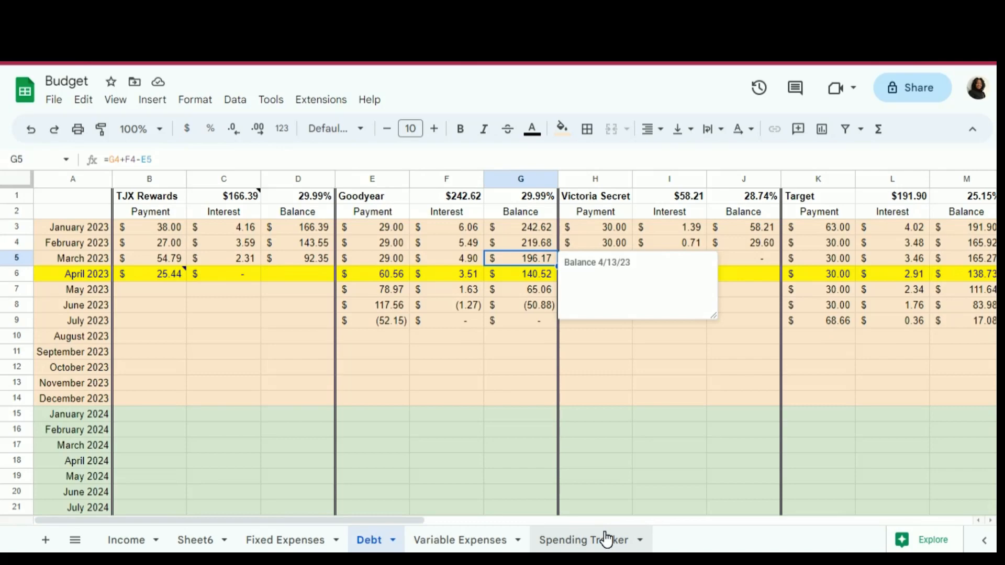
type("$173.90")
key("Return")
left_click(686, 416)
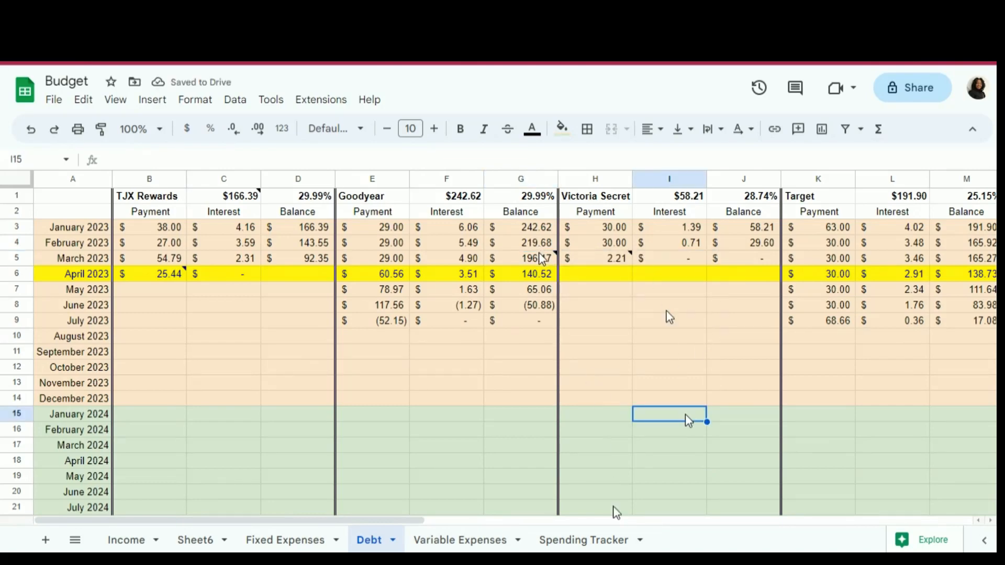
mouse_move(543, 259)
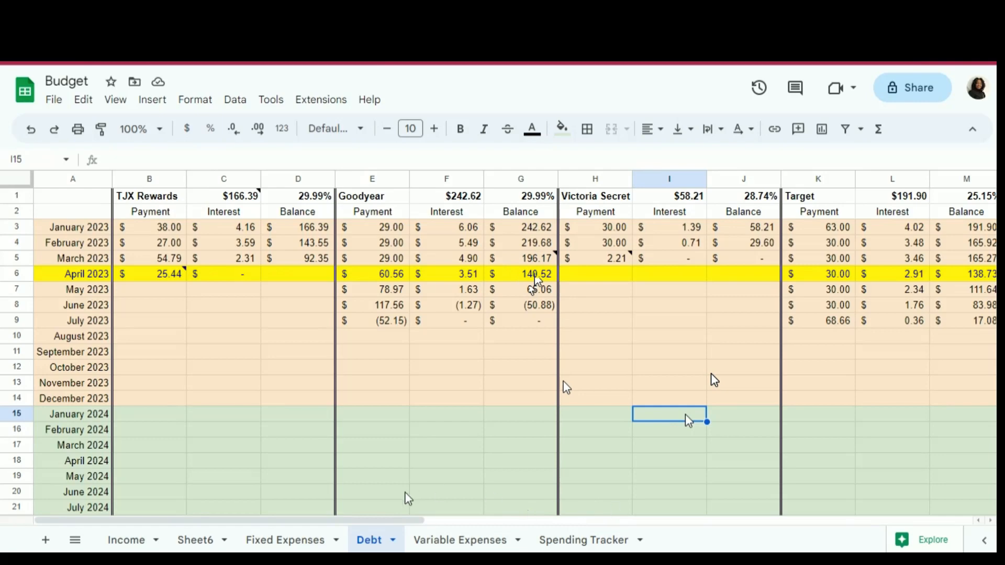
- Add the note "Balance as of 4/13/2023 $168.84" to M5, the March 2023 Target balance
left_click_drag(402, 515, 453, 513)
scroll(444, 523, "right", 10)
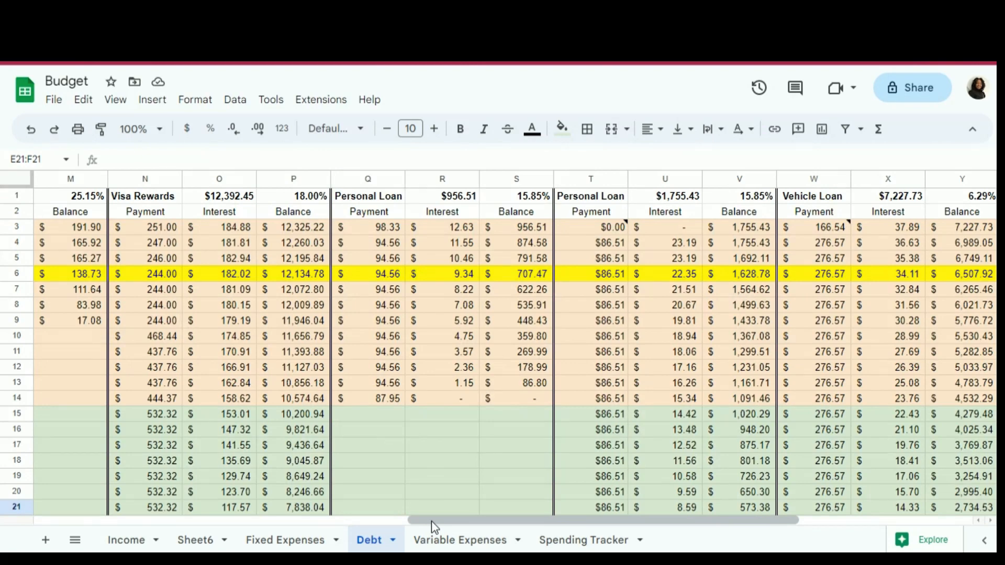
left_click_drag(431, 521, 461, 527)
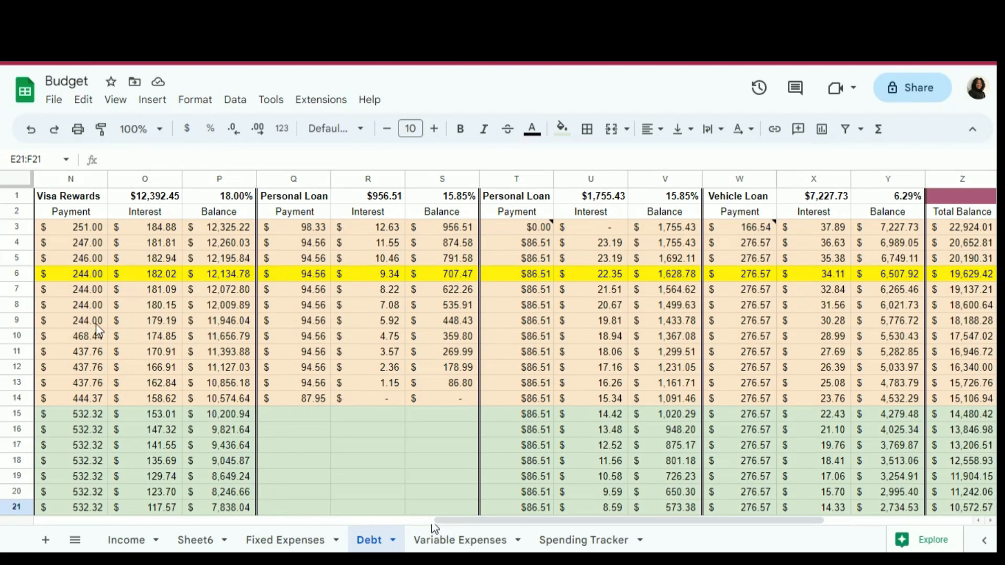
left_click_drag(446, 521, 329, 549)
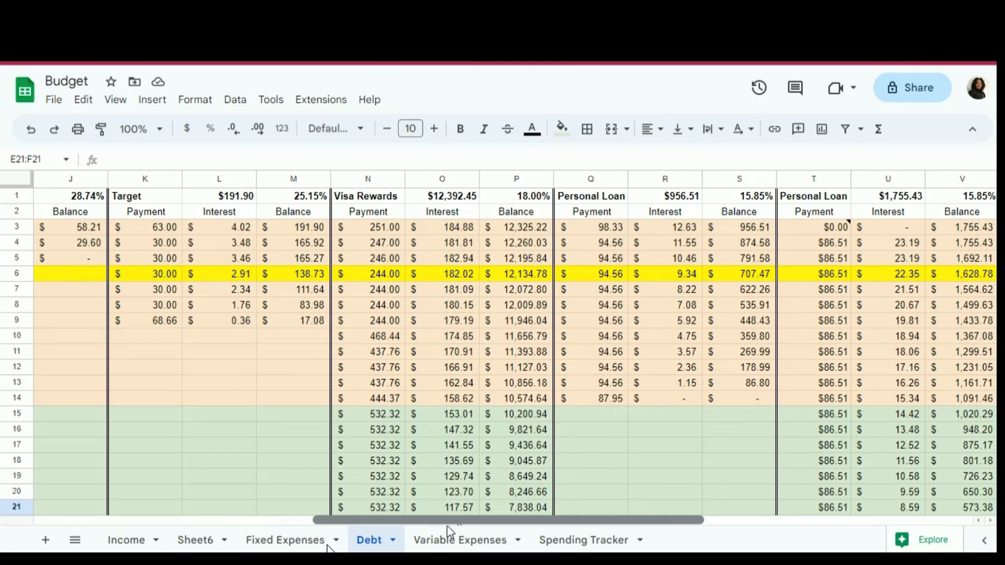
left_click(316, 257)
right_click(318, 259)
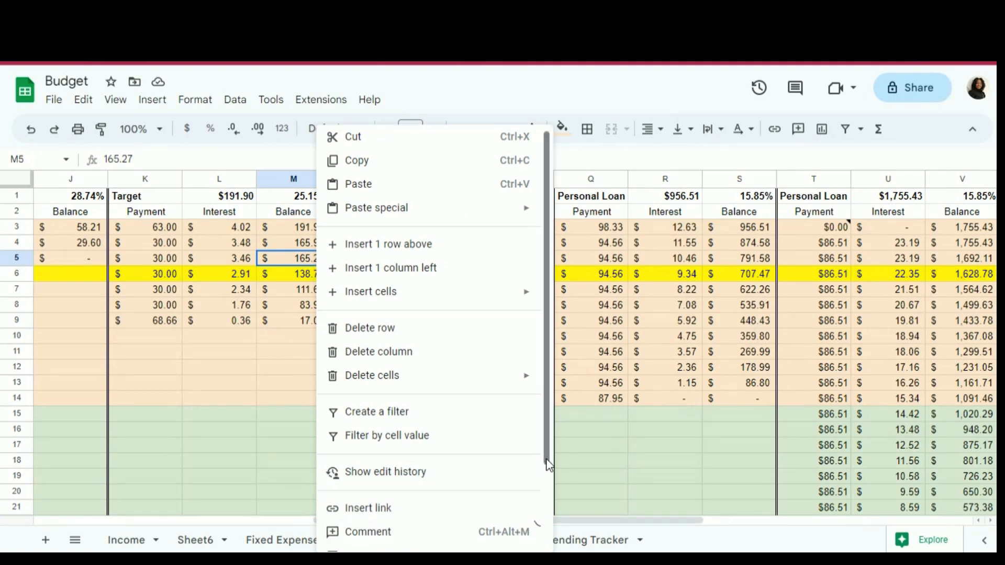
scroll(544, 471, "down", 1)
left_click(416, 533)
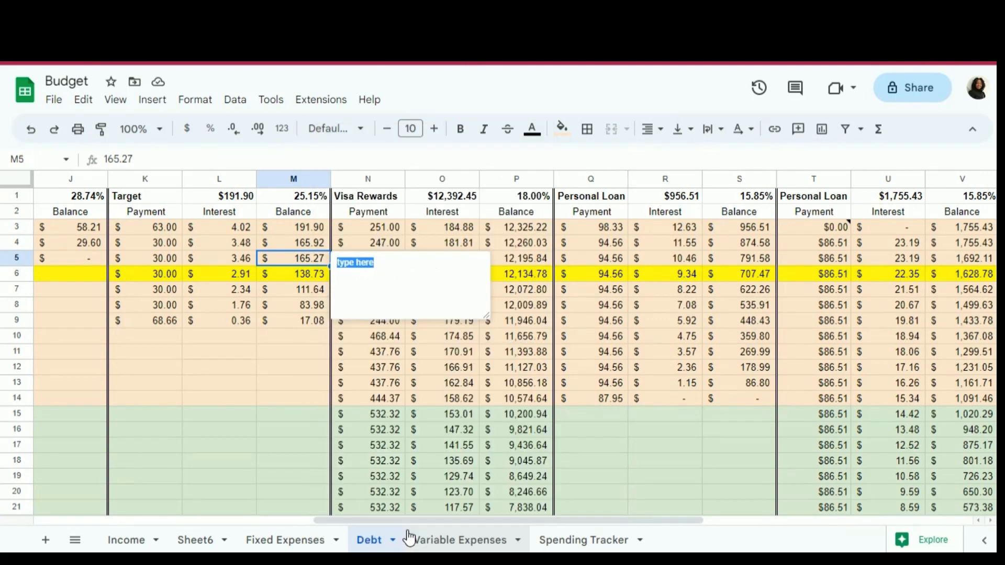
type("Balance as of 4")
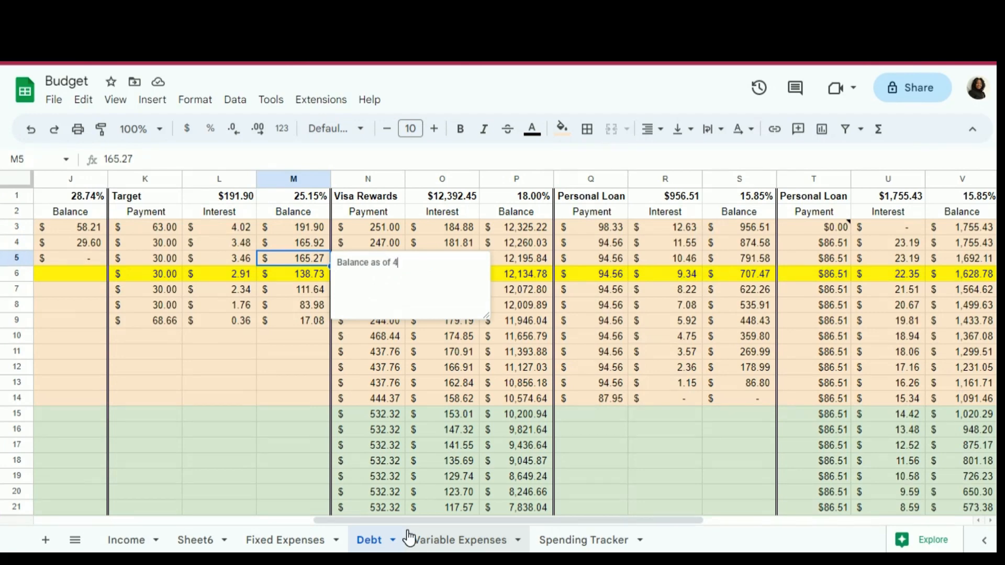
type("/13/2023 $168.84")
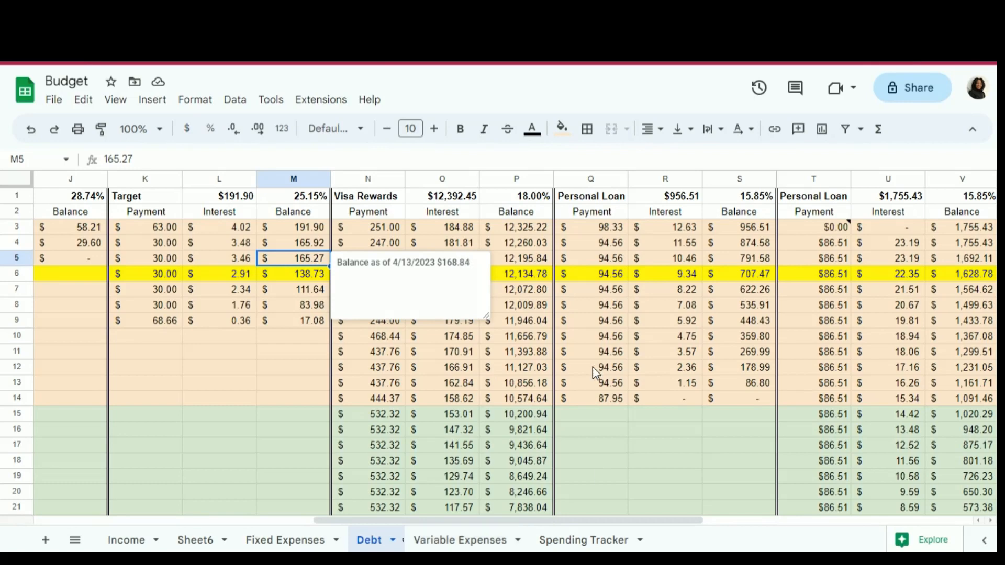
left_click(515, 260)
right_click(516, 259)
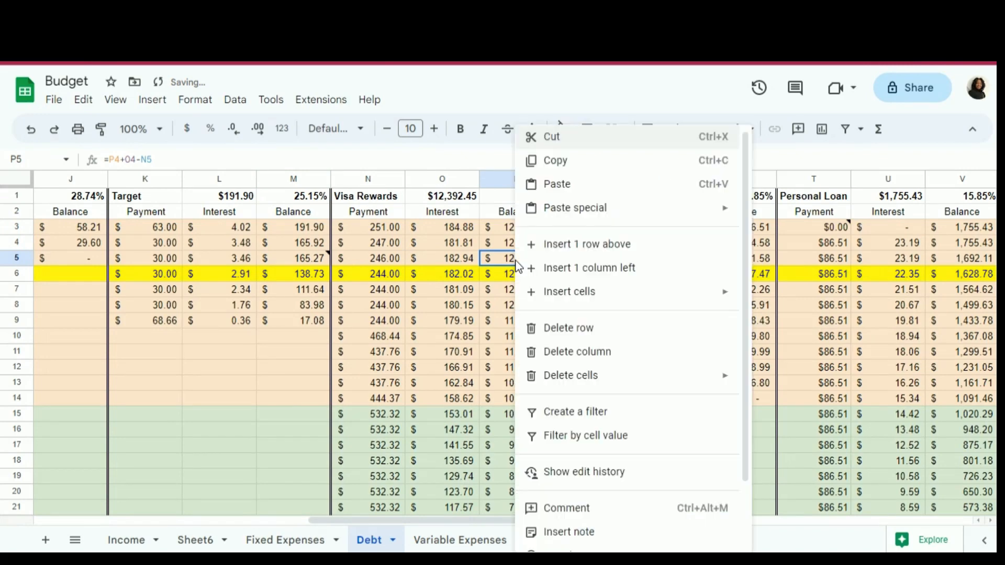
left_click(568, 533)
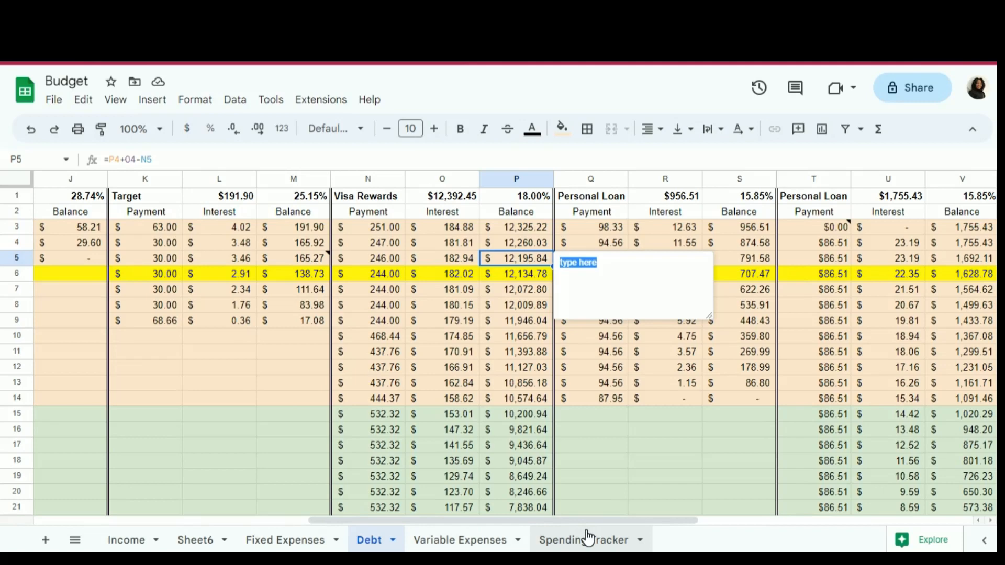
left_click(494, 246)
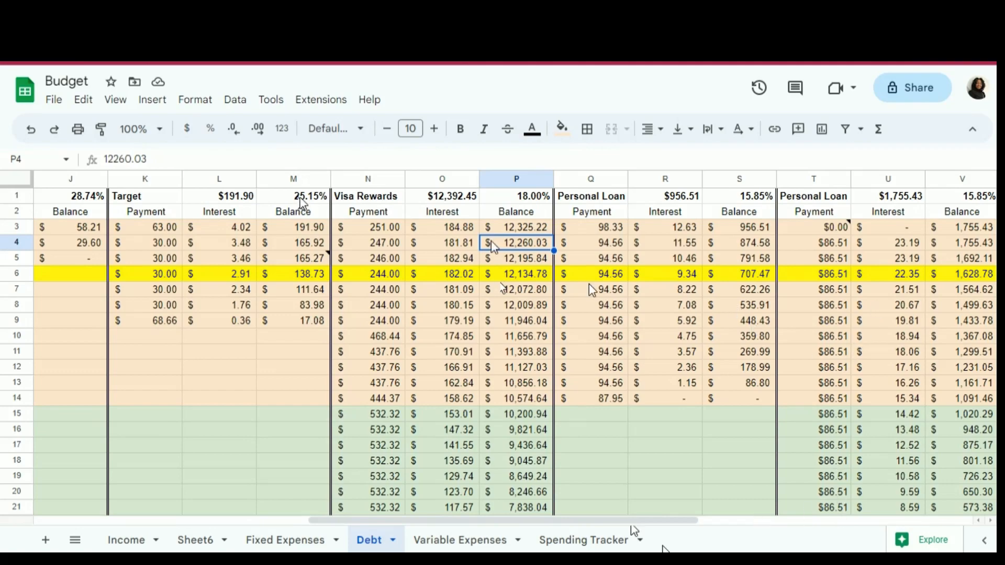
- Add the note "Balance as of 4/13/23 $1573.09" to V6, the April 2023 balance of the $1,755.43 Personal Loan
left_click_drag(633, 522, 765, 518)
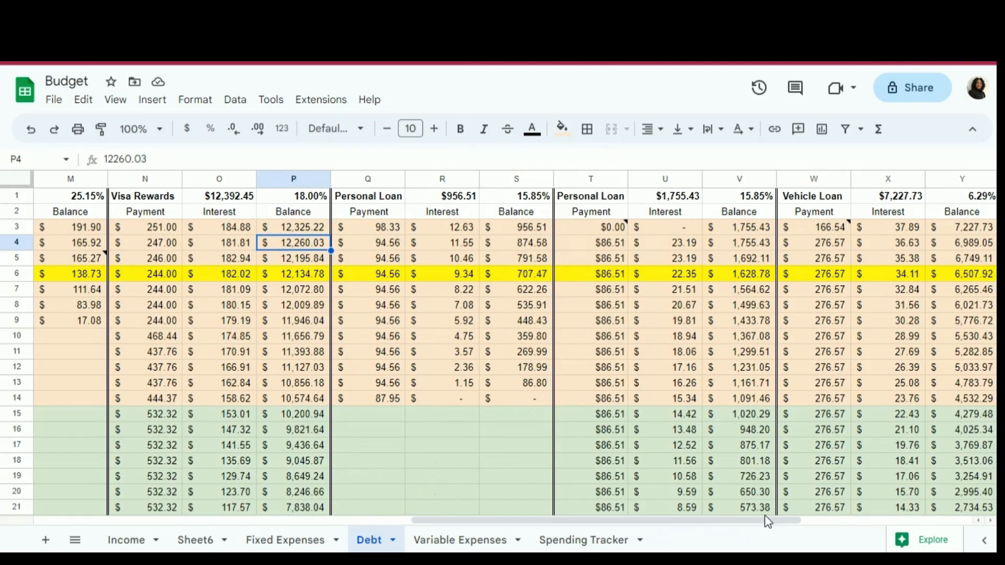
left_click(752, 275)
right_click(752, 274)
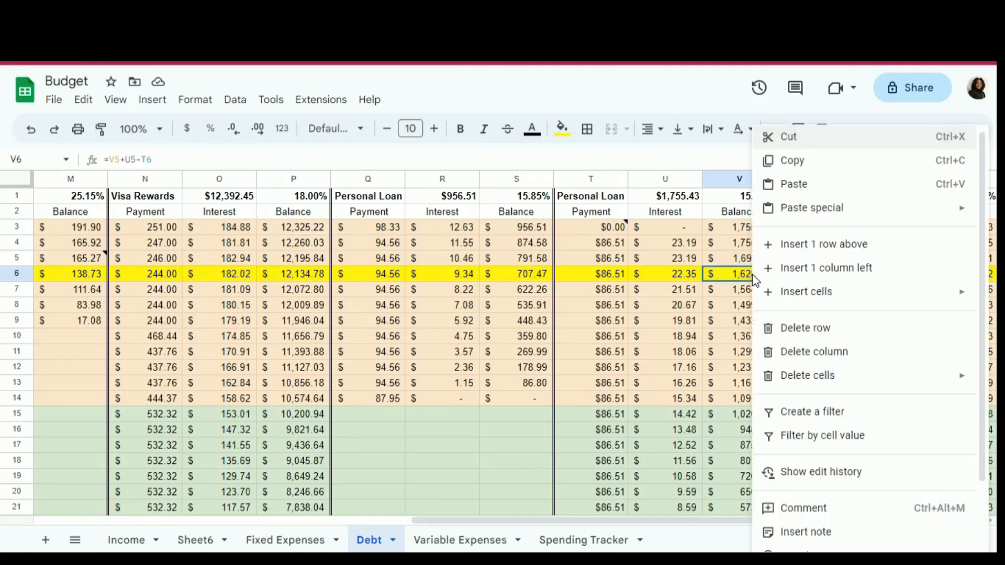
left_click(835, 533)
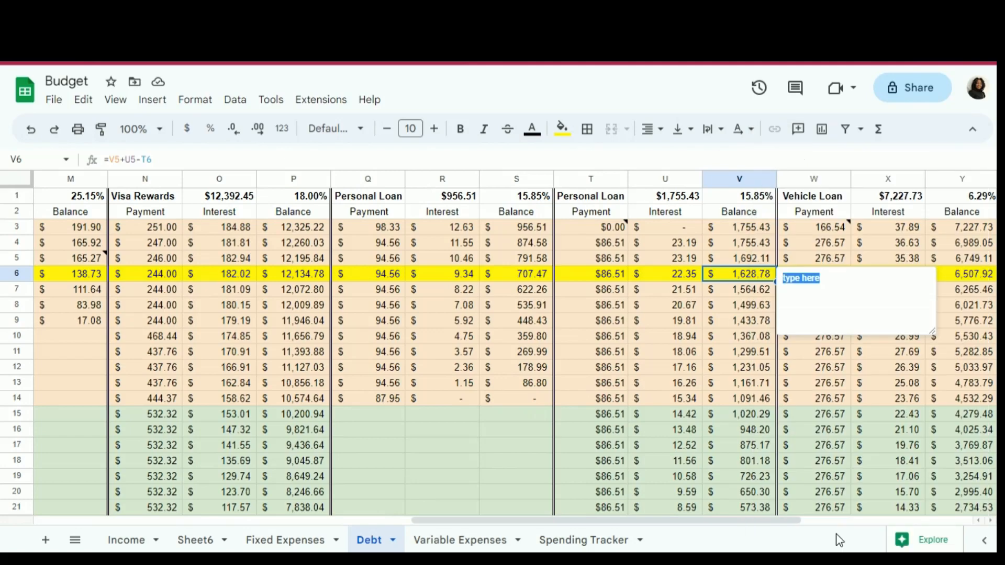
type("Balance as a")
type("f 4/13/23")
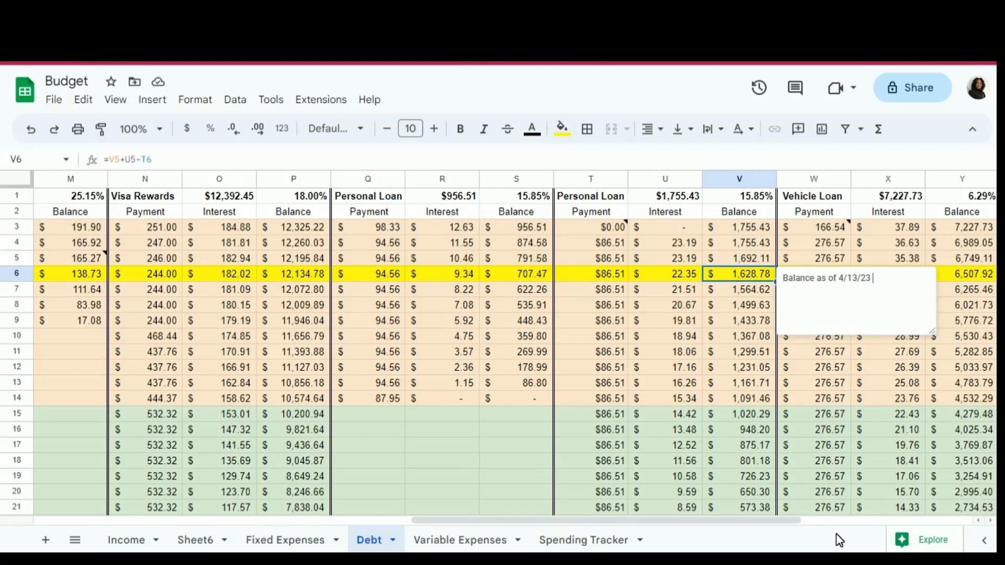
type(" $1573.09")
left_click(969, 278)
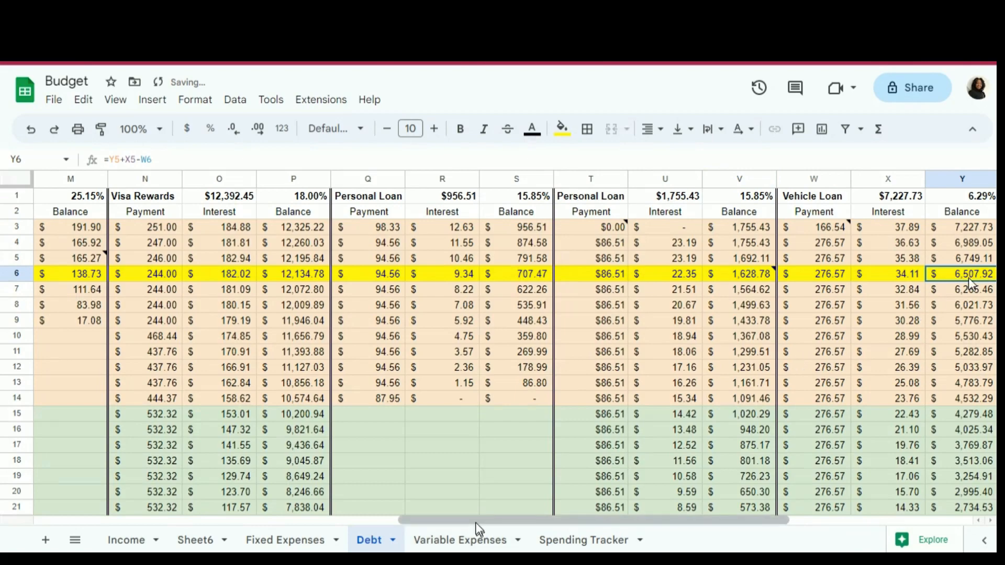
- Replace the March 2023 Goodyear balance formula in G5 with the value 173.90
left_click_drag(467, 520, 89, 492)
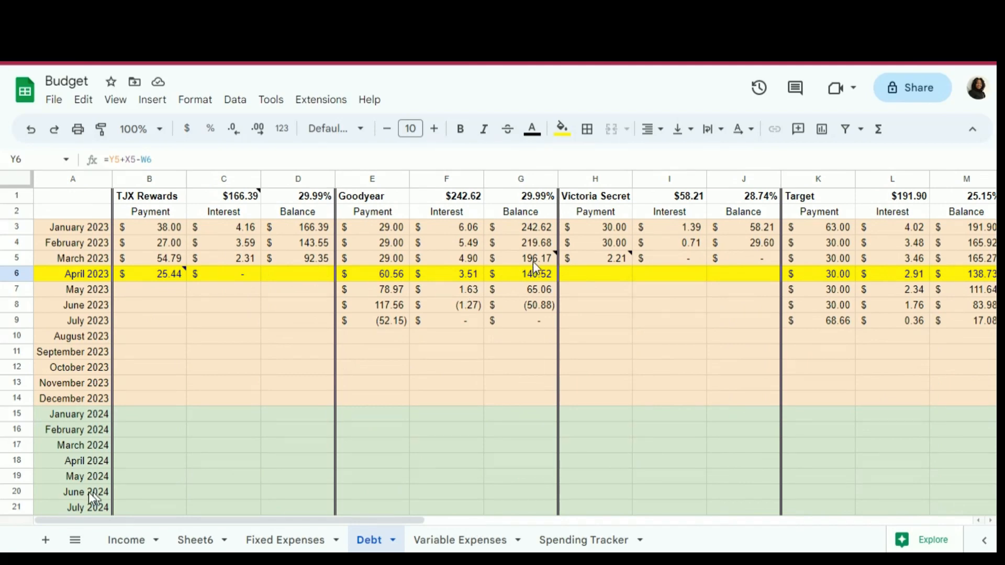
mouse_move(532, 263)
left_click(533, 262)
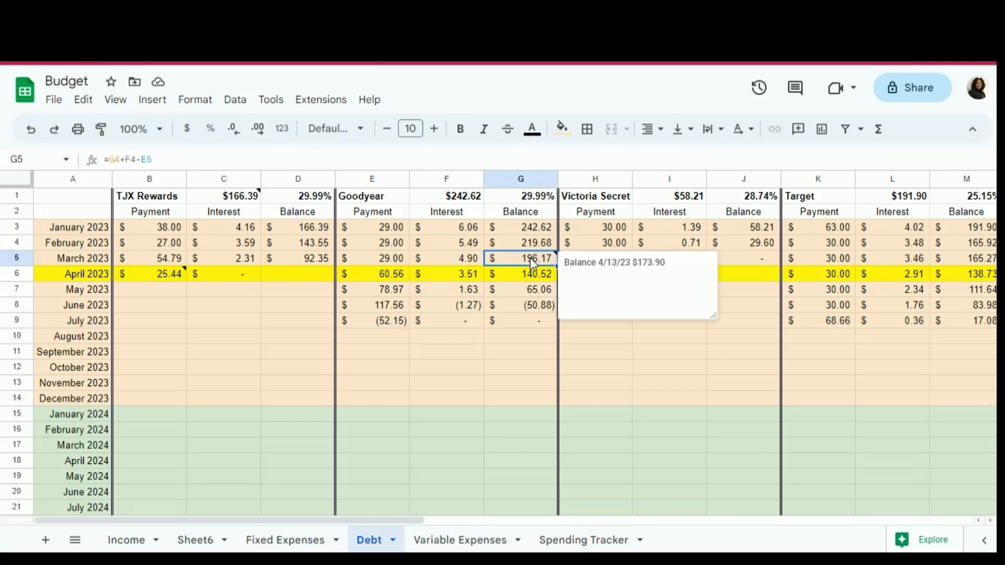
type("17")
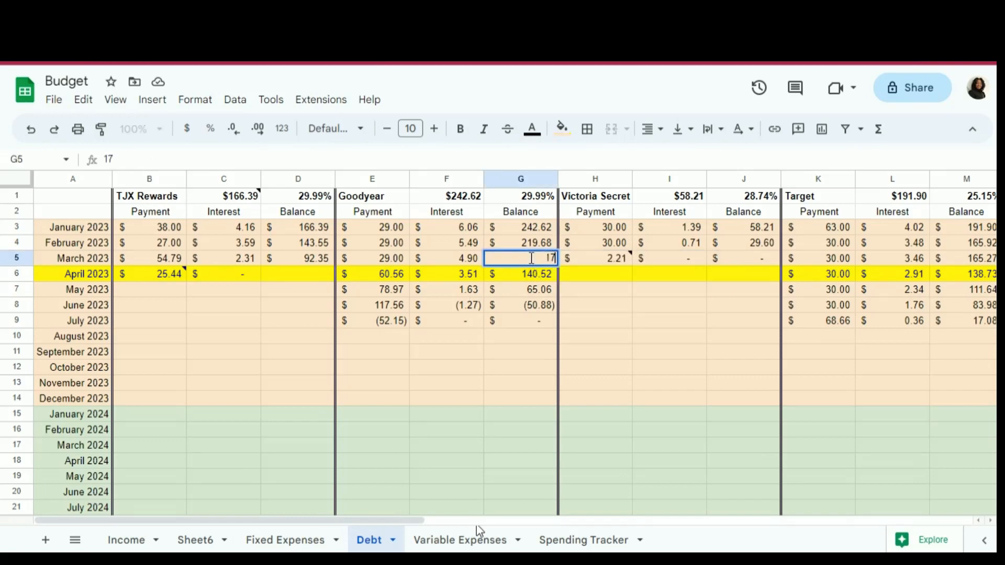
type("3.90")
key("Return")
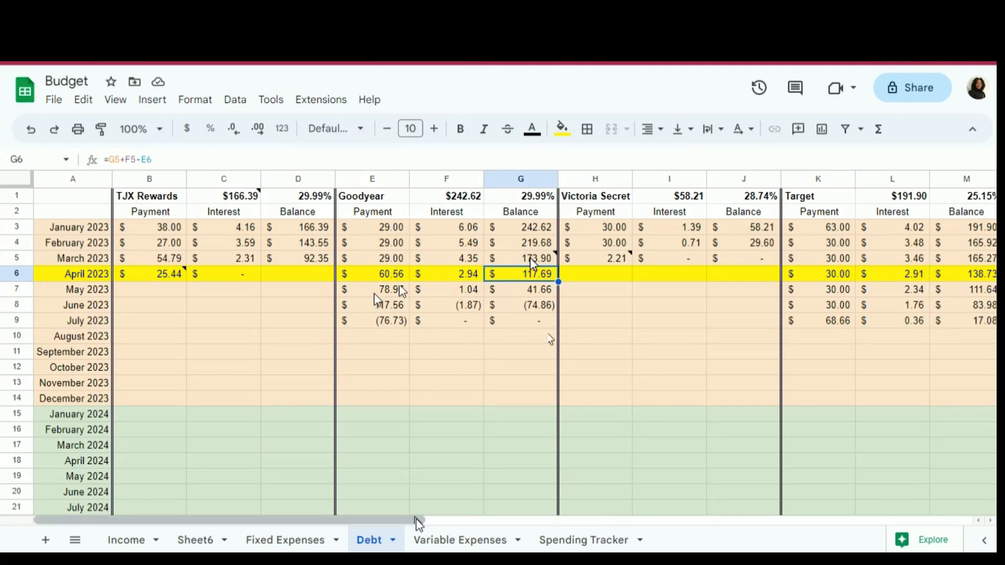
- Replace the March 2023 Target balance in M5 with the value 168.84
left_click_drag(419, 524, 599, 502)
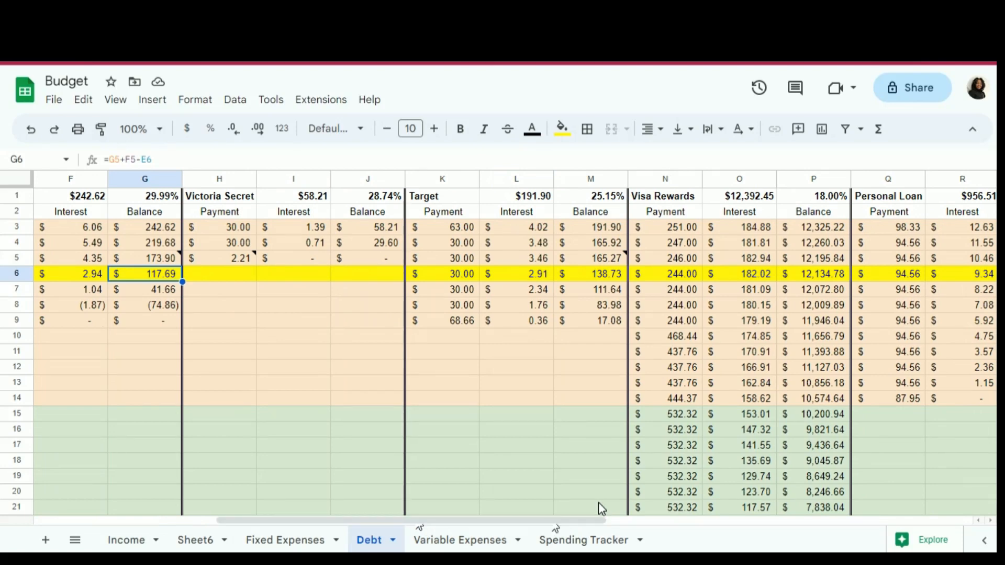
left_click(605, 256)
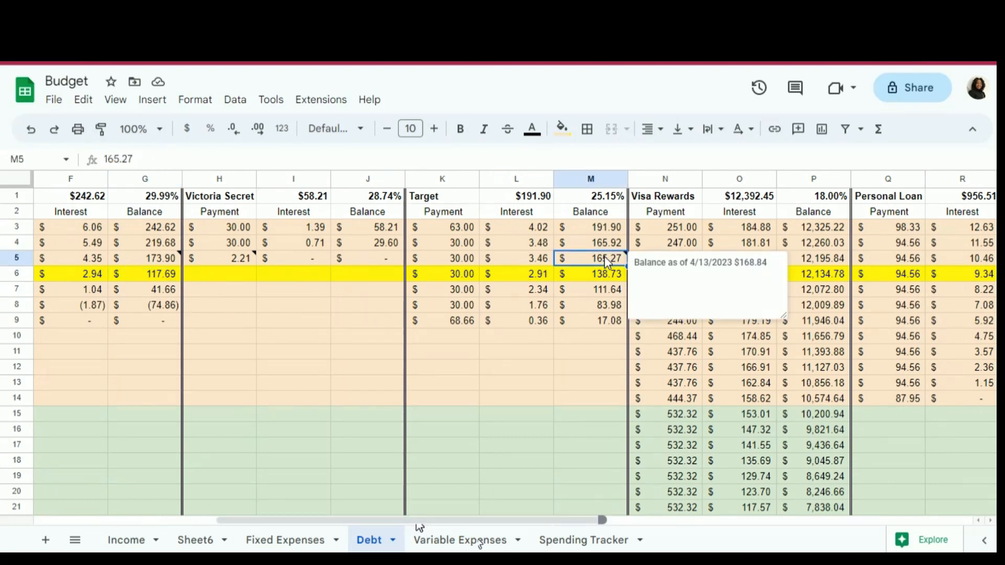
type("168")
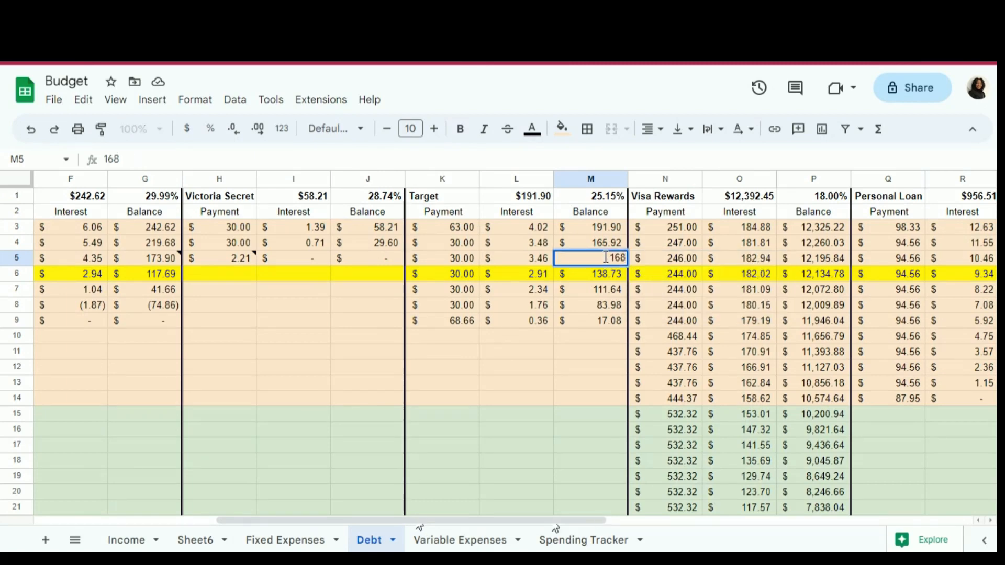
type(".84")
key("Return")
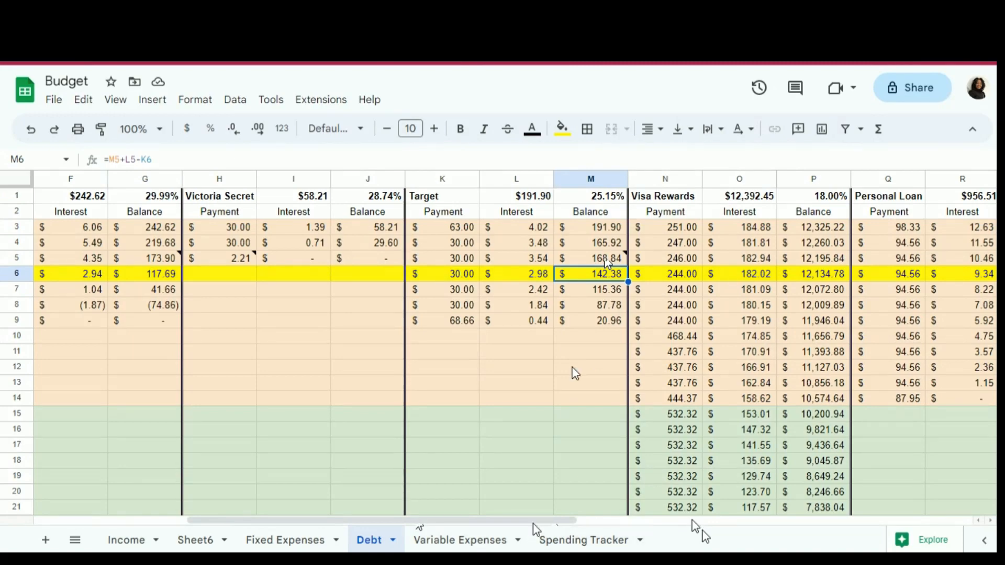
- Delete the note from V6, the April 2023 balance of the $1,755.43 Personal Loan
left_click_drag(533, 523, 752, 508)
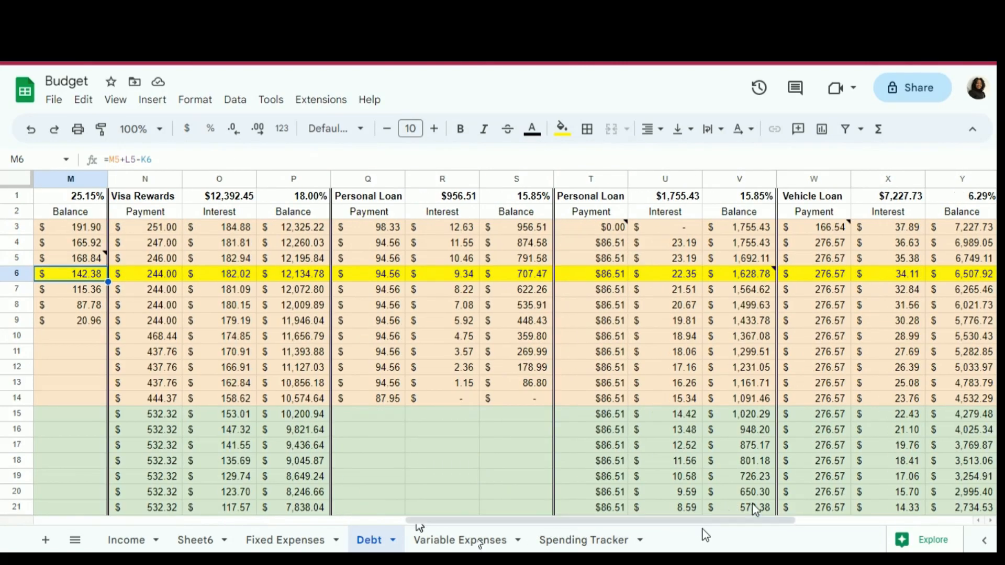
left_click(749, 278)
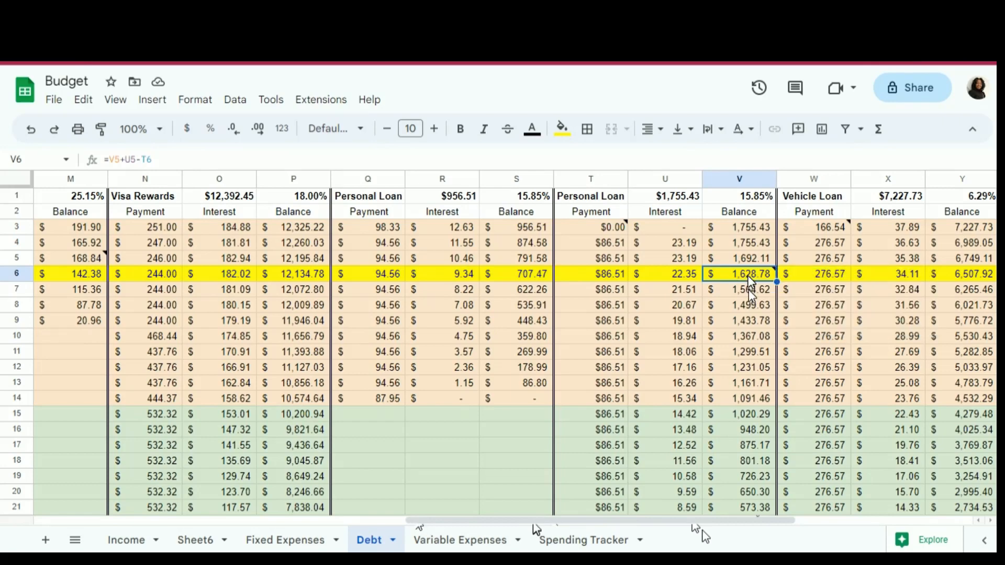
mouse_move(749, 285)
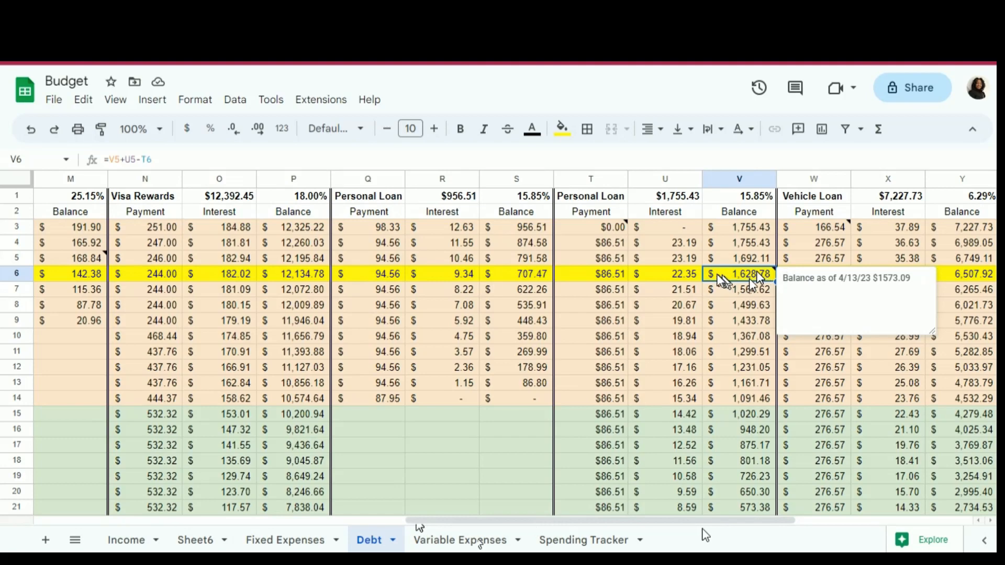
right_click(756, 277)
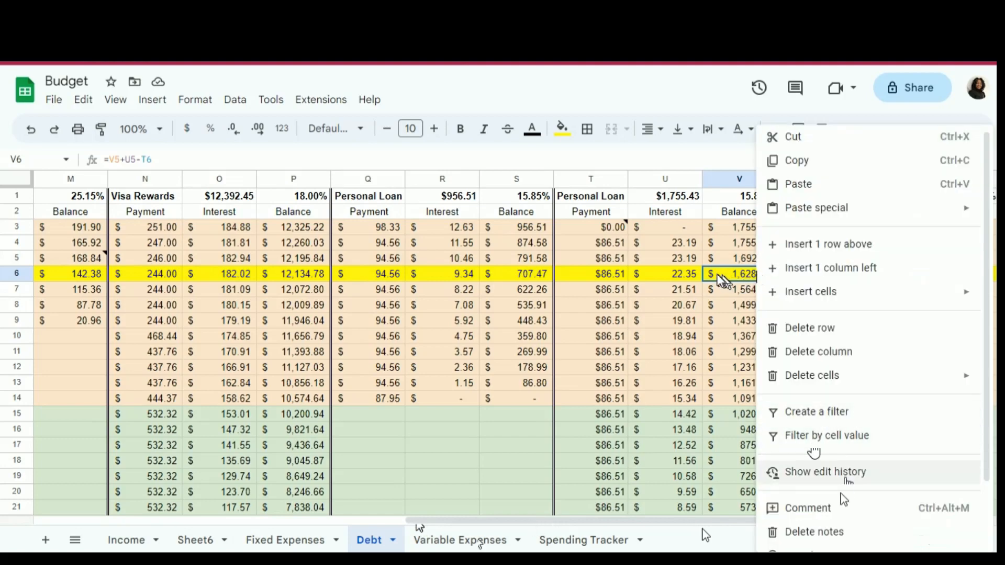
left_click(834, 532)
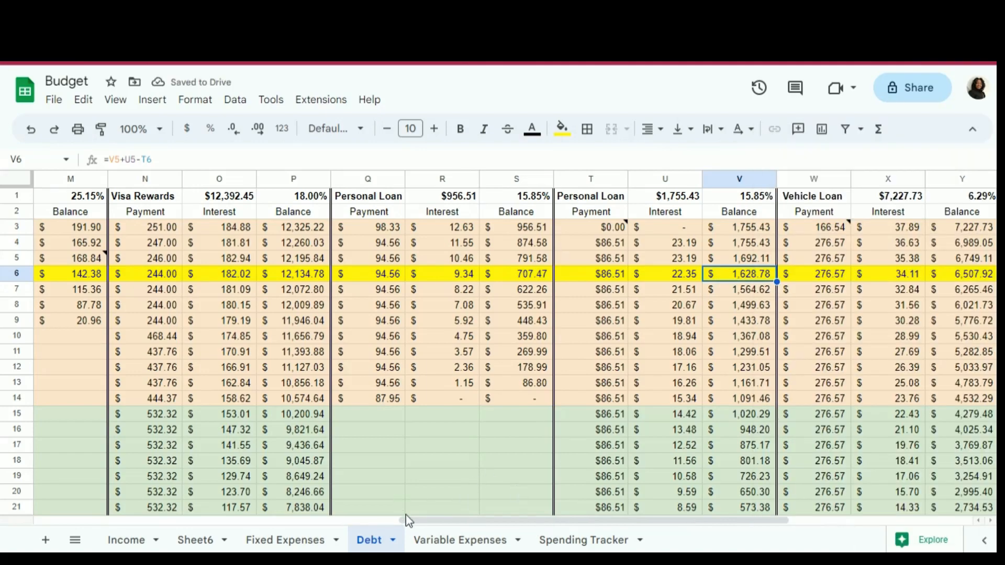
- Mark the Yearly Minimum checkboxes for April 2023 and March 2023 in AB6 and AB5 as done
left_click_drag(409, 521, 230, 548)
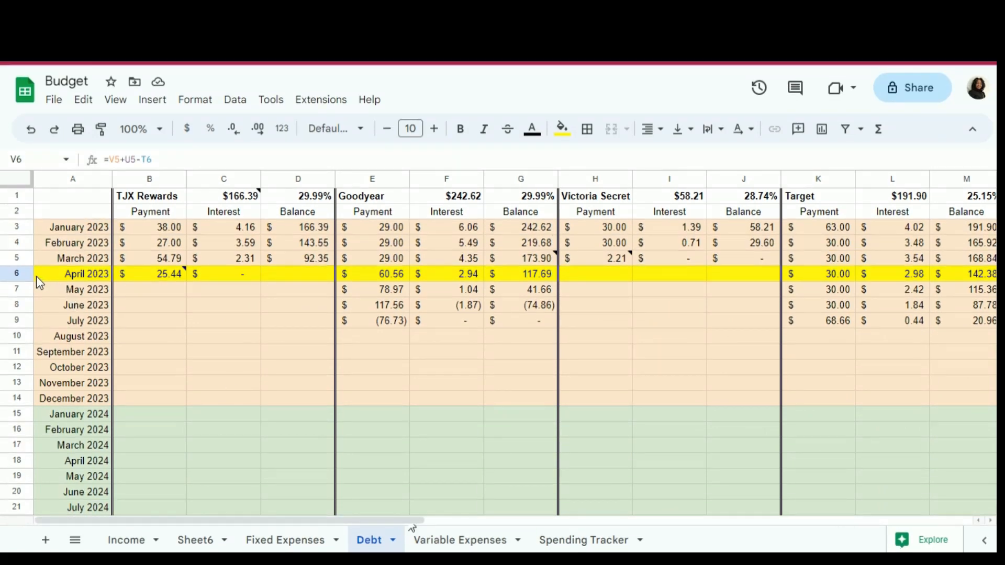
left_click(23, 273)
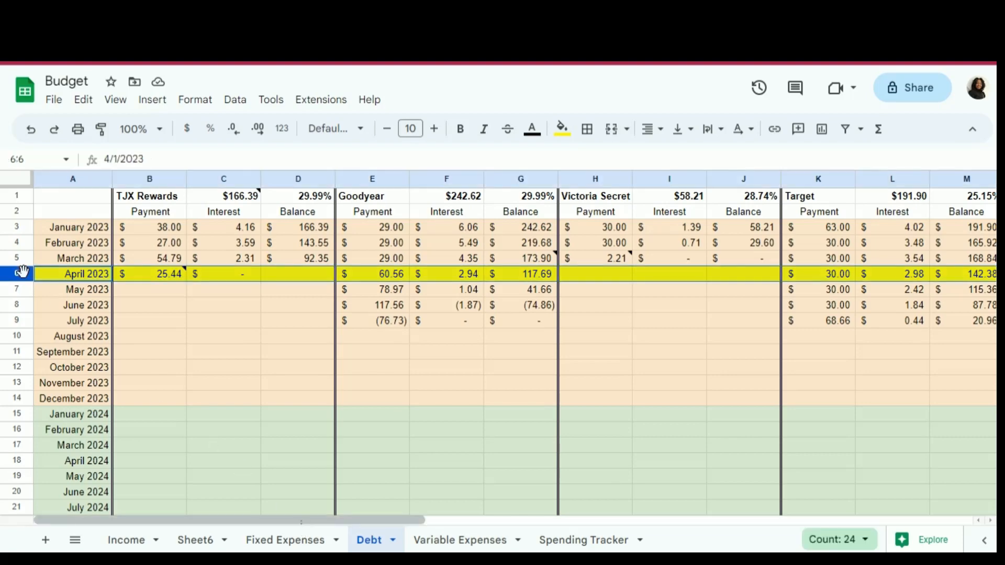
left_click_drag(308, 521, 856, 521)
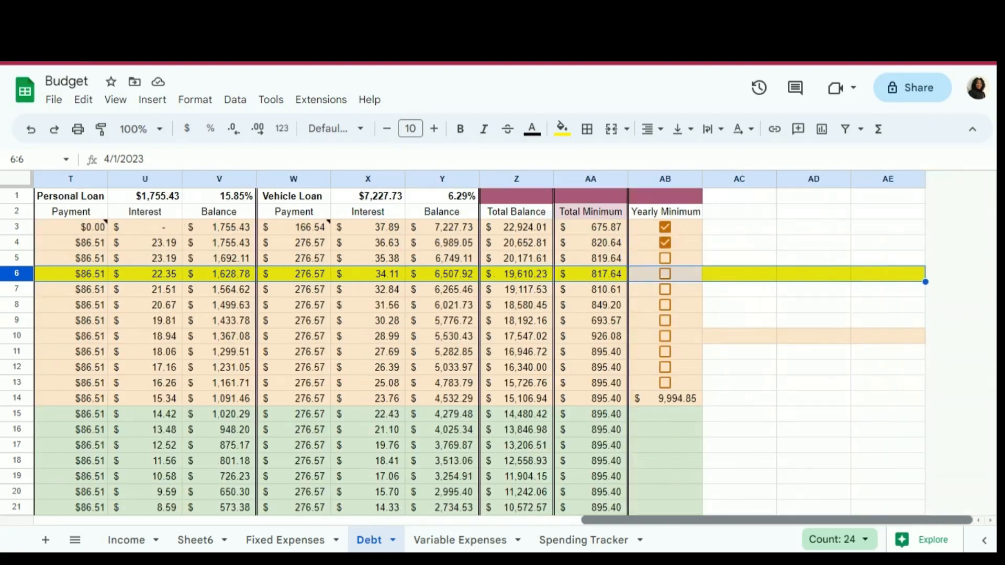
left_click(666, 275)
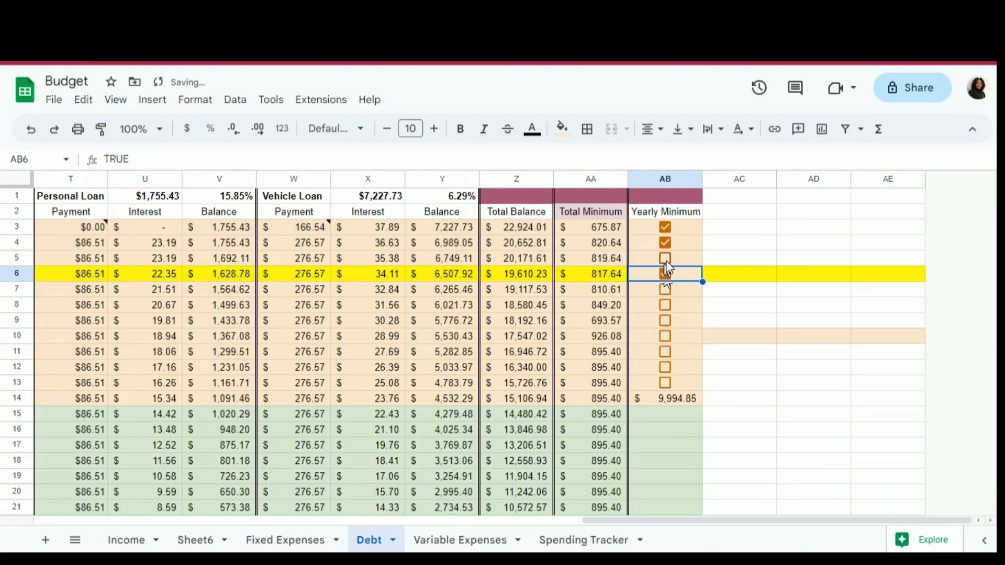
left_click(665, 261)
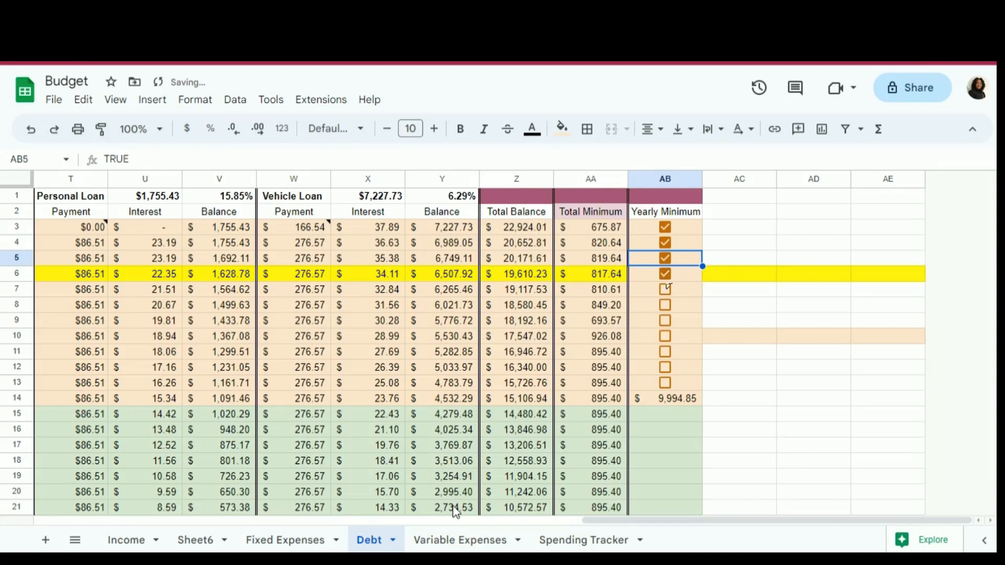
- Reset the yellow fill color of the entire April 2023 row (row 6)
left_click_drag(608, 519, 3, 530)
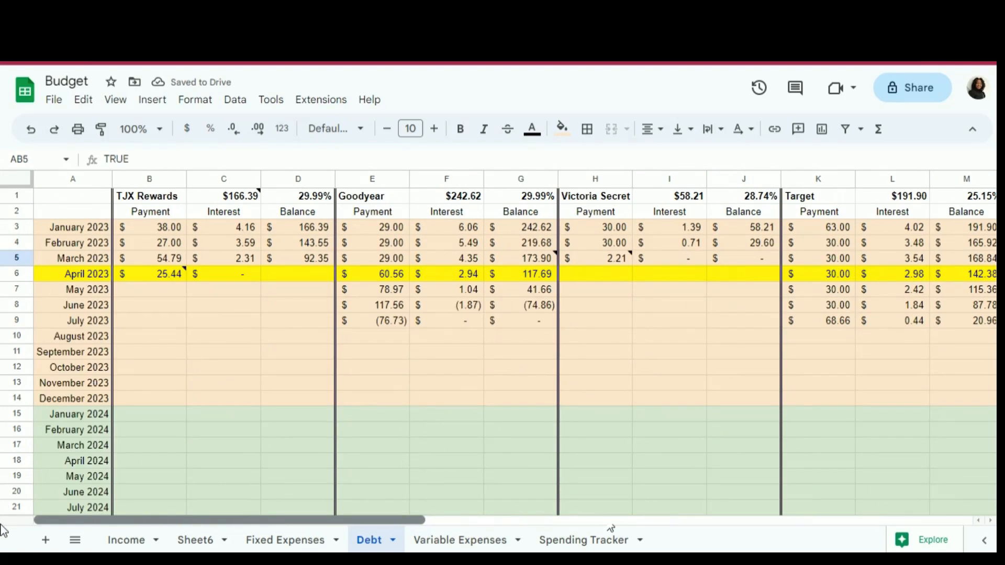
left_click(17, 274)
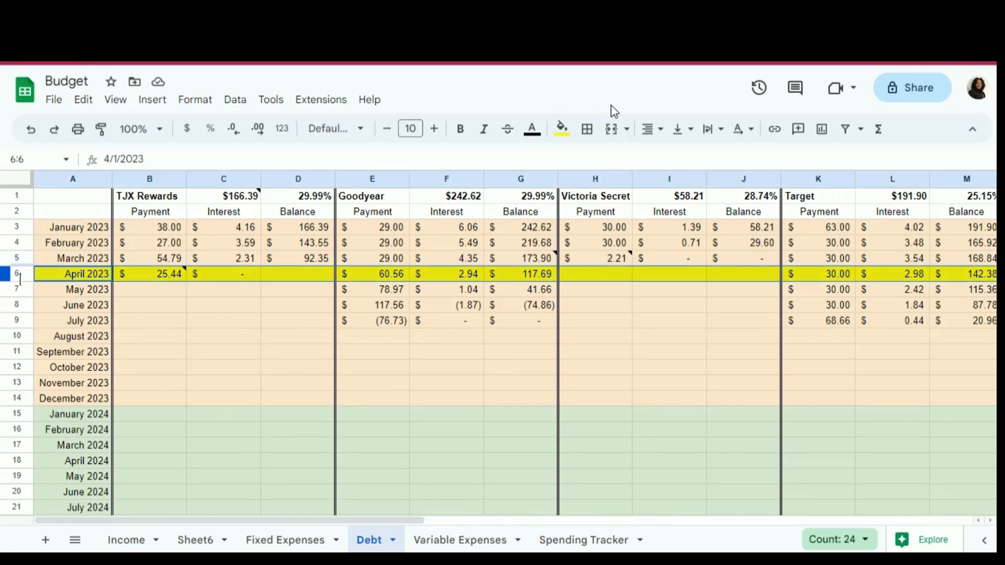
left_click(567, 131)
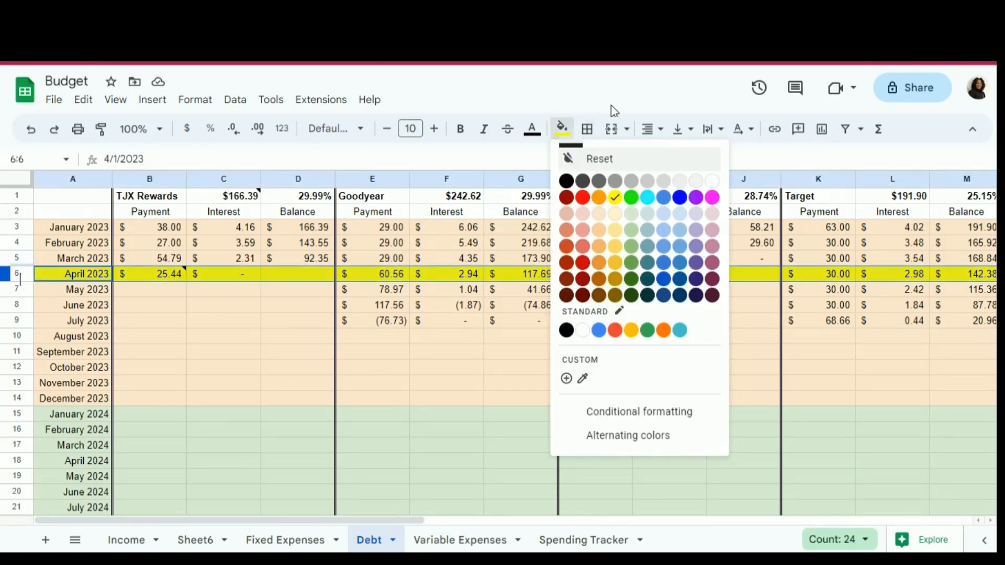
left_click(601, 158)
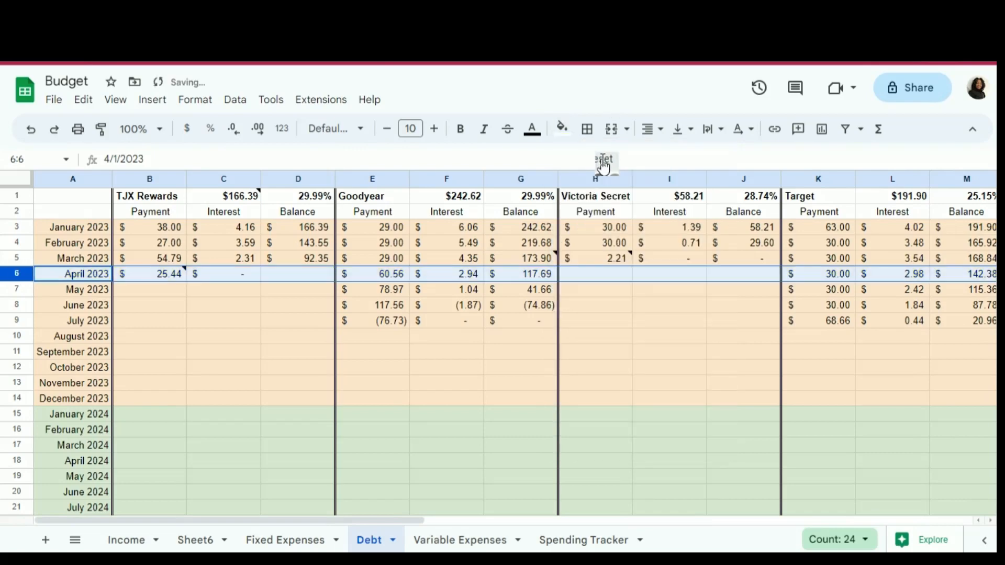
left_click(366, 340)
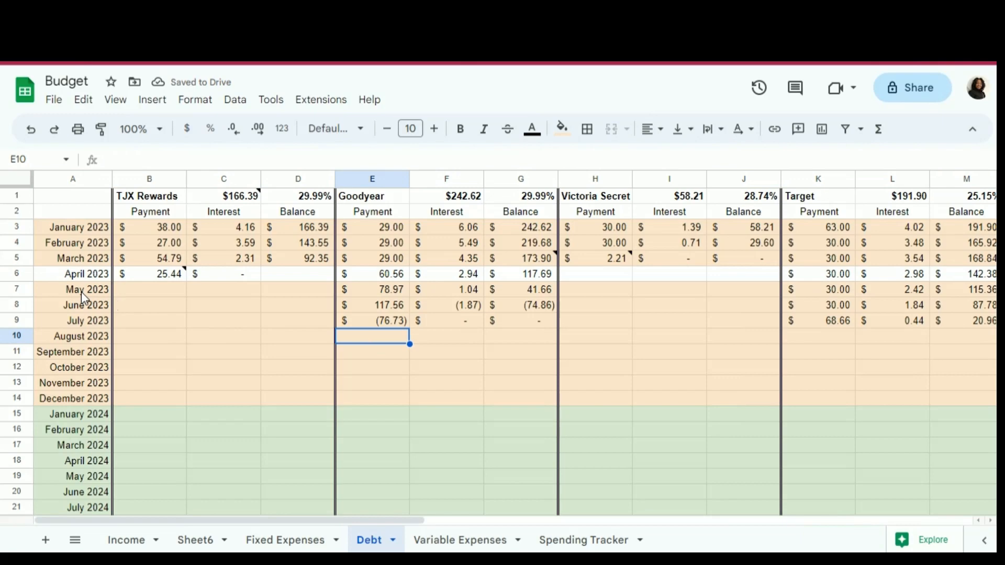
- Check the fill color used by the other 2023 rows and fill the April 2023 row (row 6) with the same light orange
left_click(21, 274)
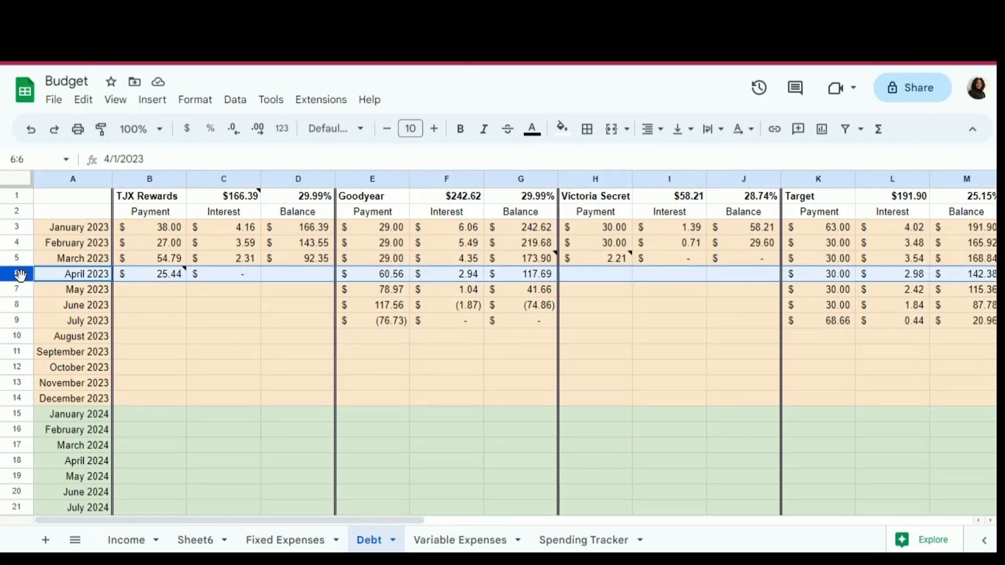
left_click(177, 309)
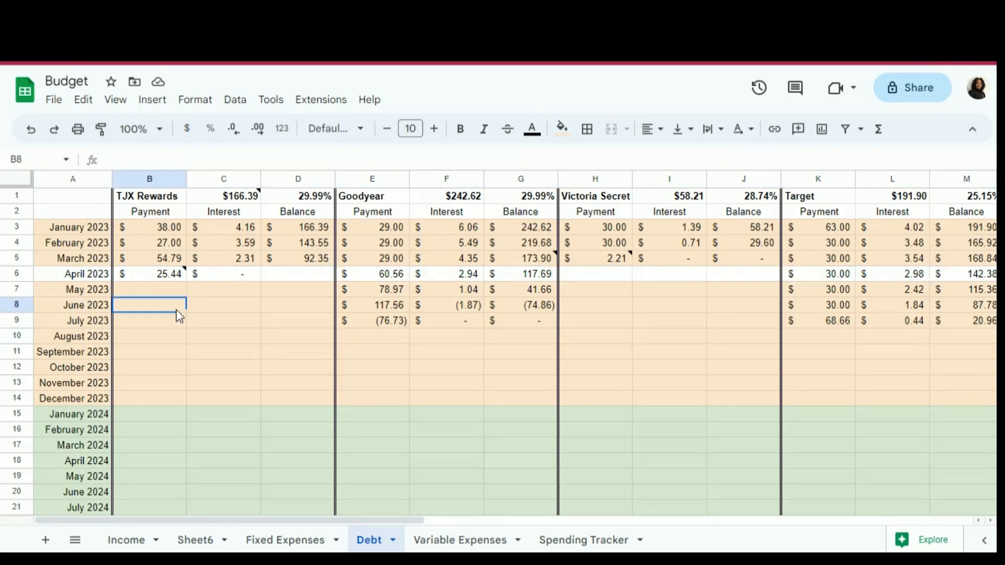
left_click(562, 129)
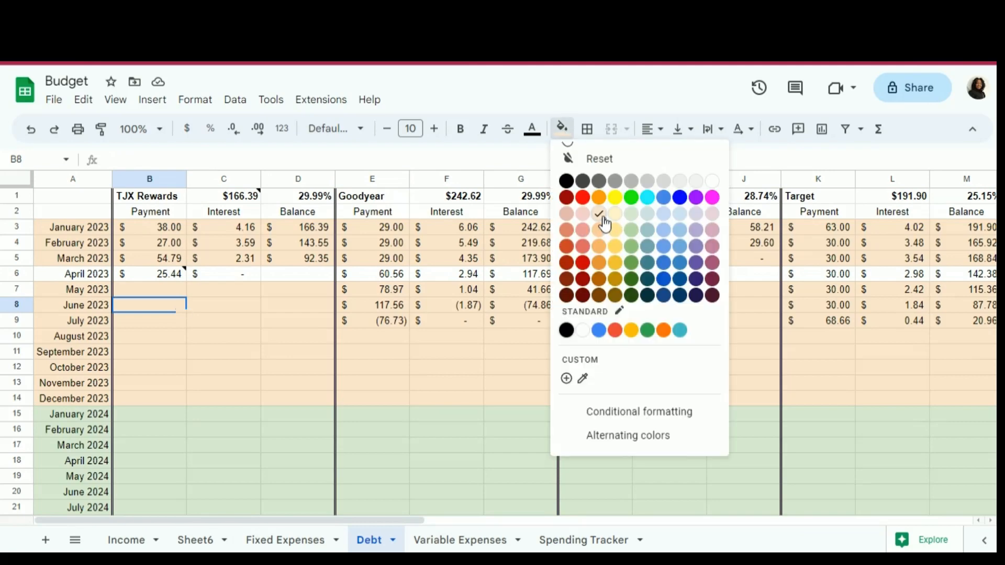
left_click(204, 338)
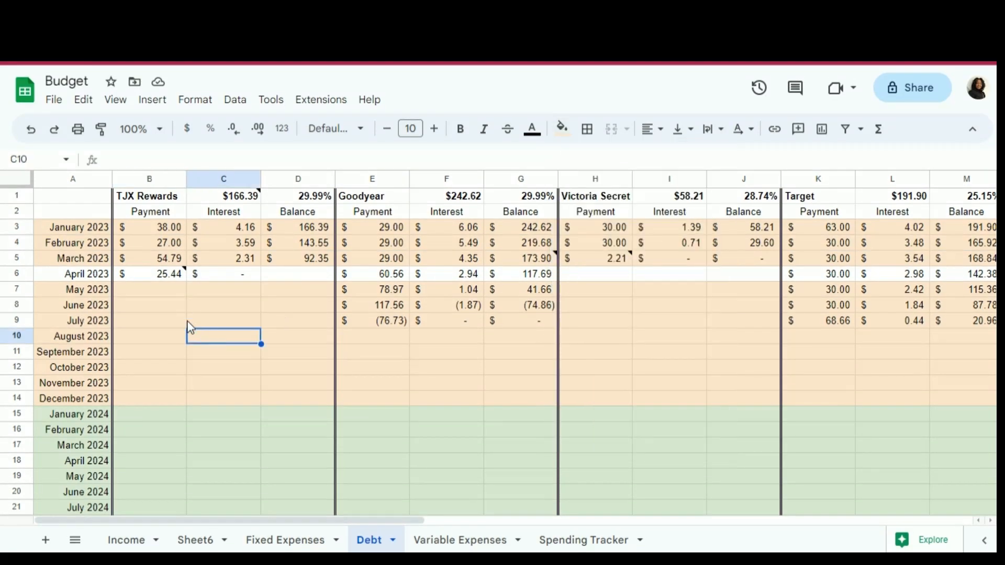
left_click(18, 273)
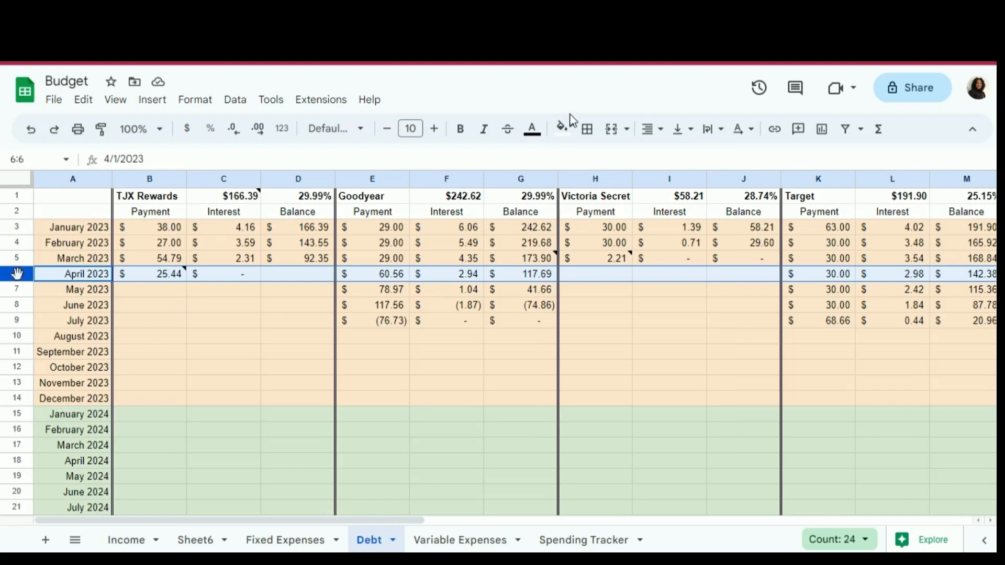
left_click(562, 129)
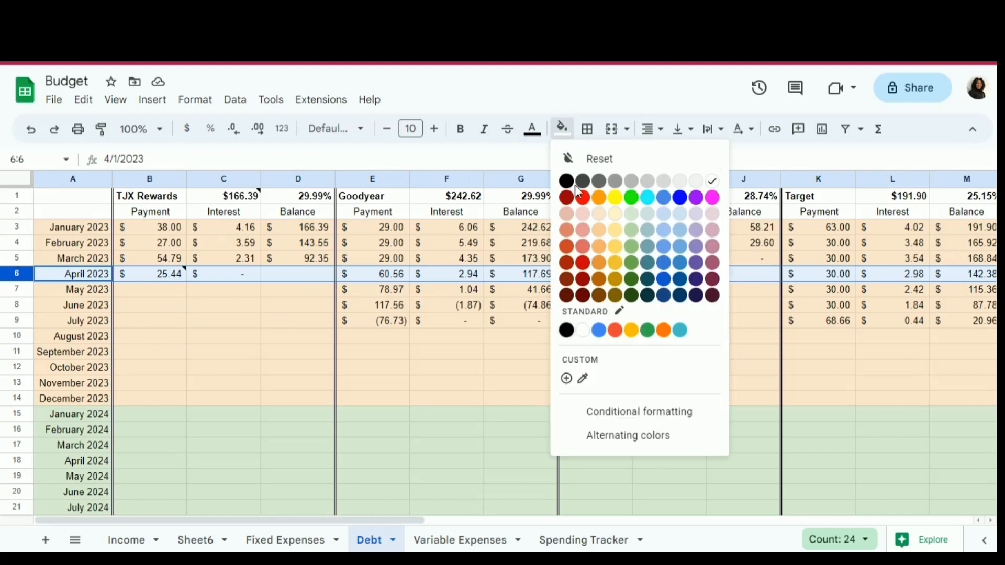
left_click(601, 219)
left_click(194, 337)
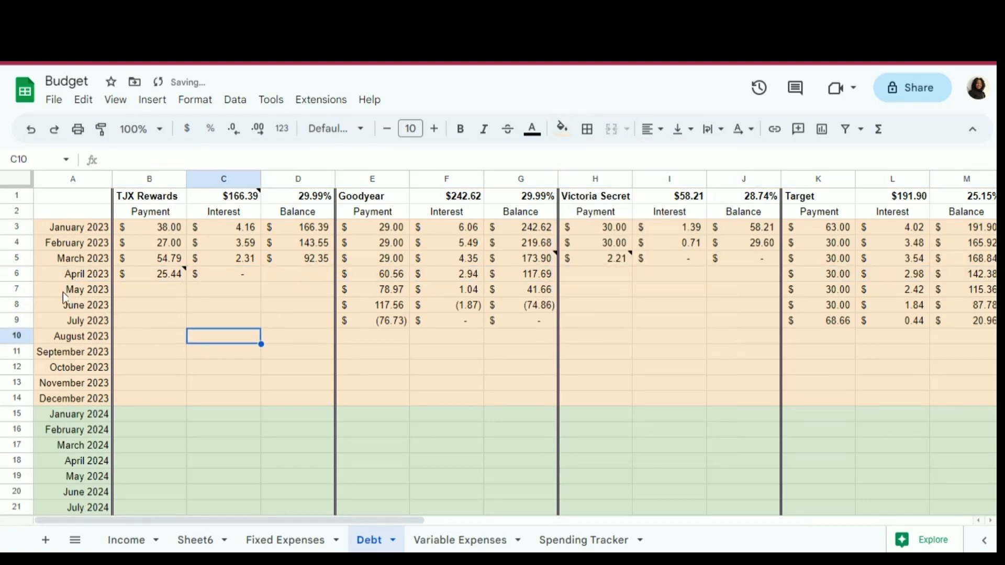
- Highlight the May 2023 row from A7 to AB7 with a yellow fill
left_click(17, 290)
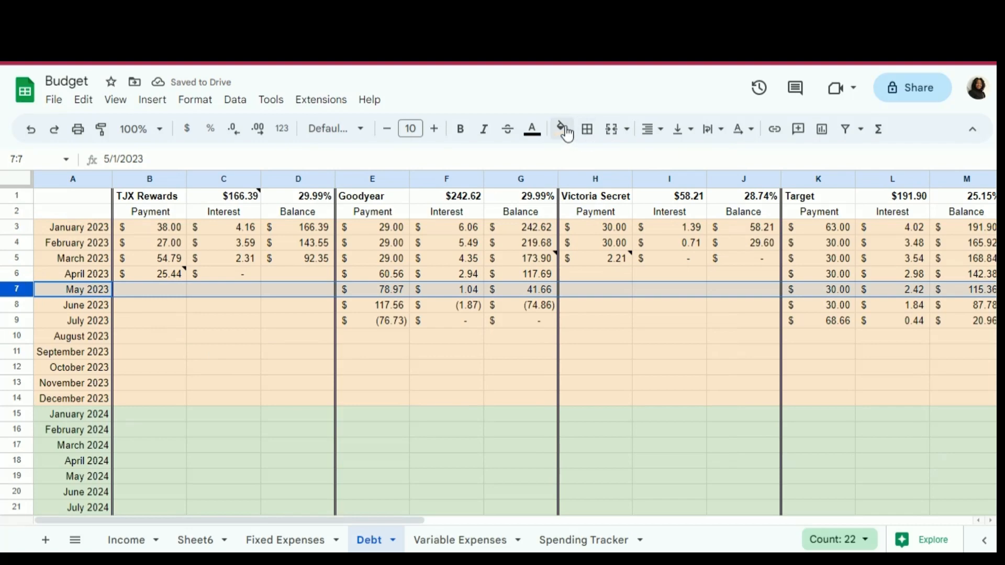
left_click(130, 320)
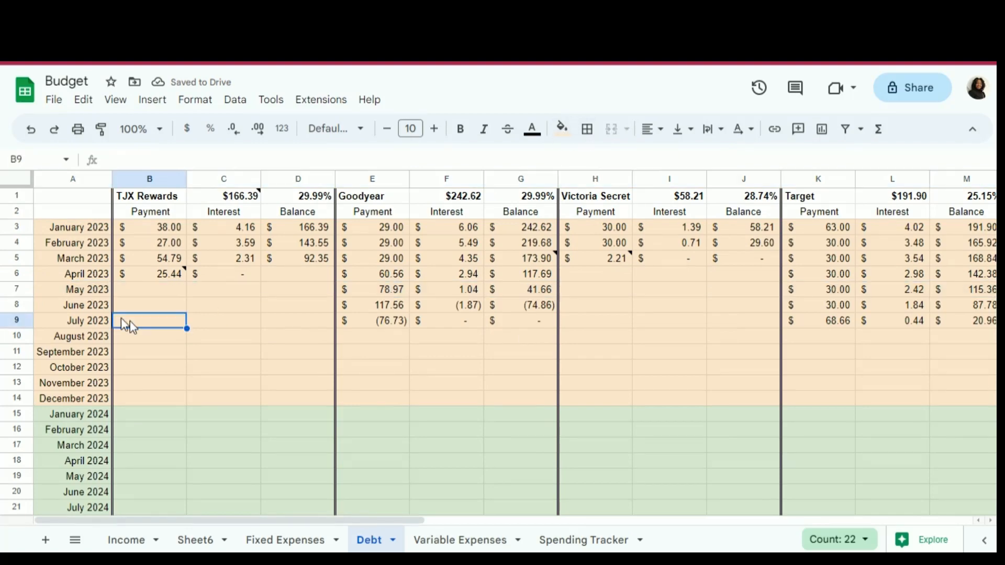
left_click(96, 294)
key("shift+Right")
key("shift+Right")
key("shift+Right")
key("shift+Right")
key("shift+Right")
key("shift+Right")
key("shift+Right")
key("shift+Right")
key("shift+Right")
key("shift+Right")
key("shift+Right")
key("shift+Right")
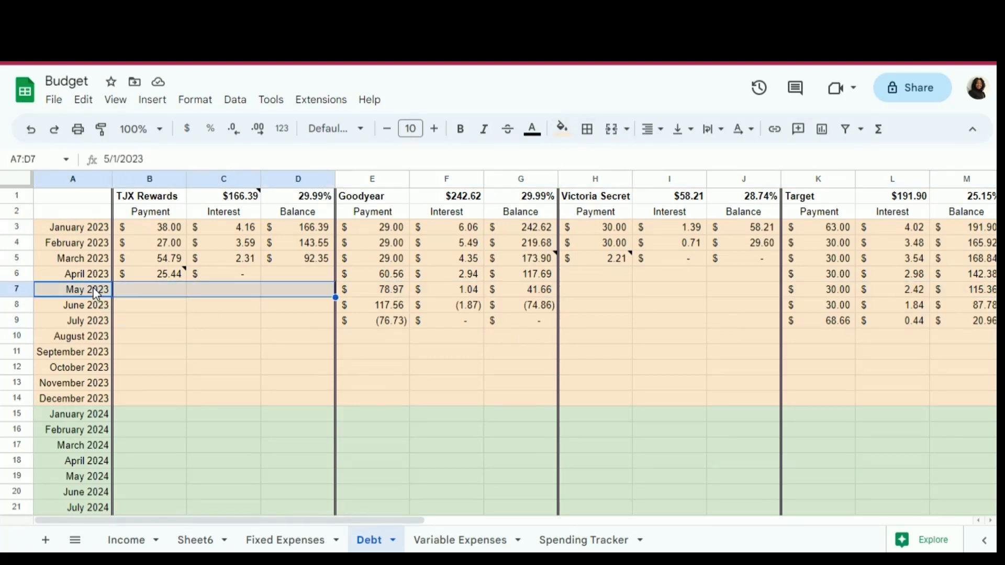
key("shift+Right")
key("shift+Right")
key("shift+Right")
key("shift+Right")
key("shift+Right")
key("shift+Right")
key("shift+Right")
key("shift+Right")
key("shift+Right")
key("shift+Right")
key("shift+Right")
key("shift+Right")
key("shift+Right")
key("shift+Right")
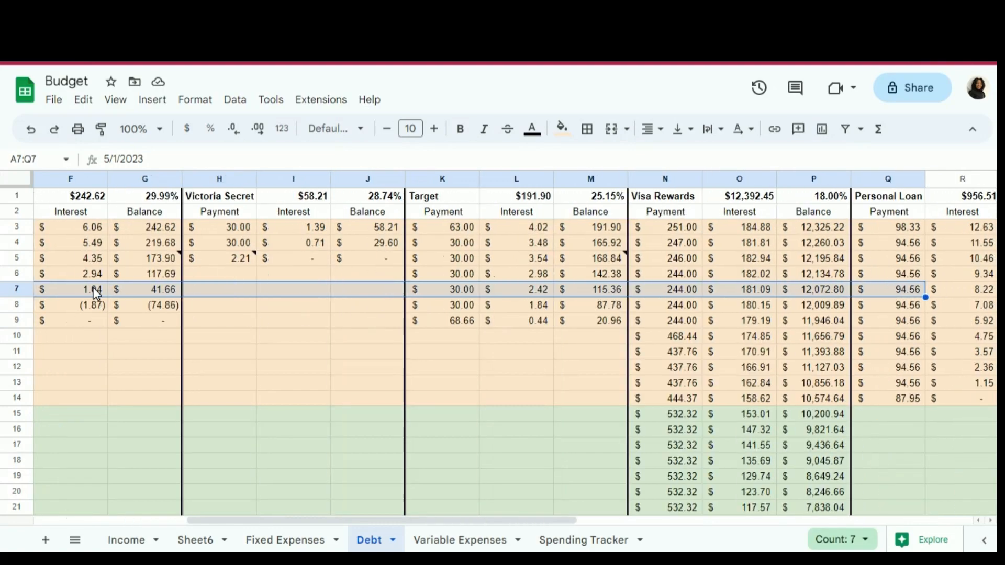
key("shift+Right")
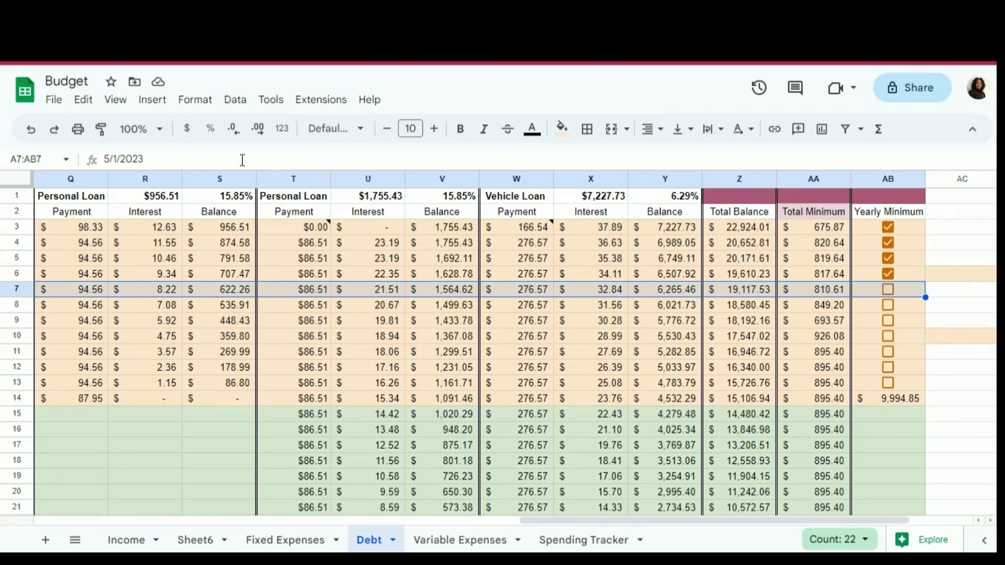
left_click(563, 135)
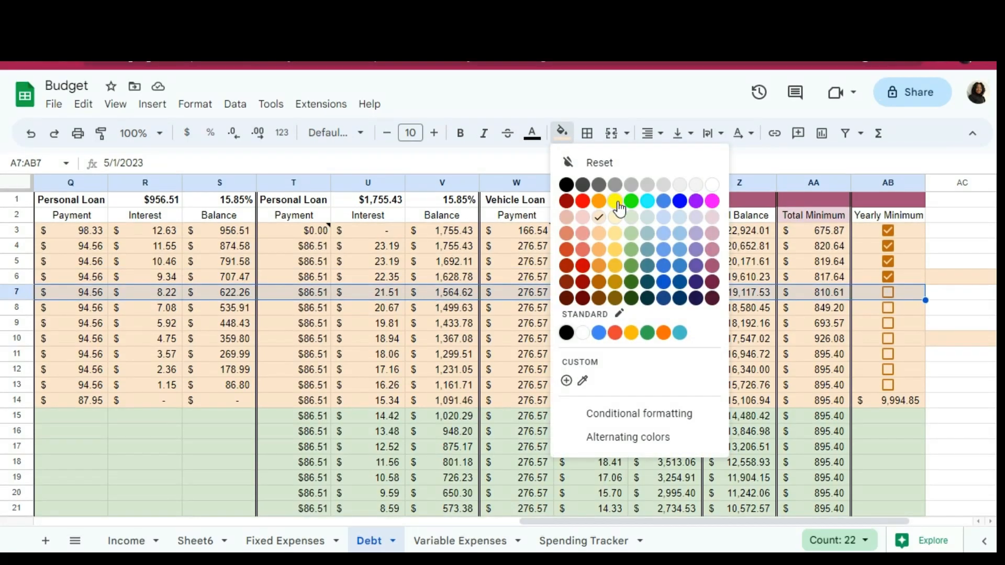
left_click(617, 203)
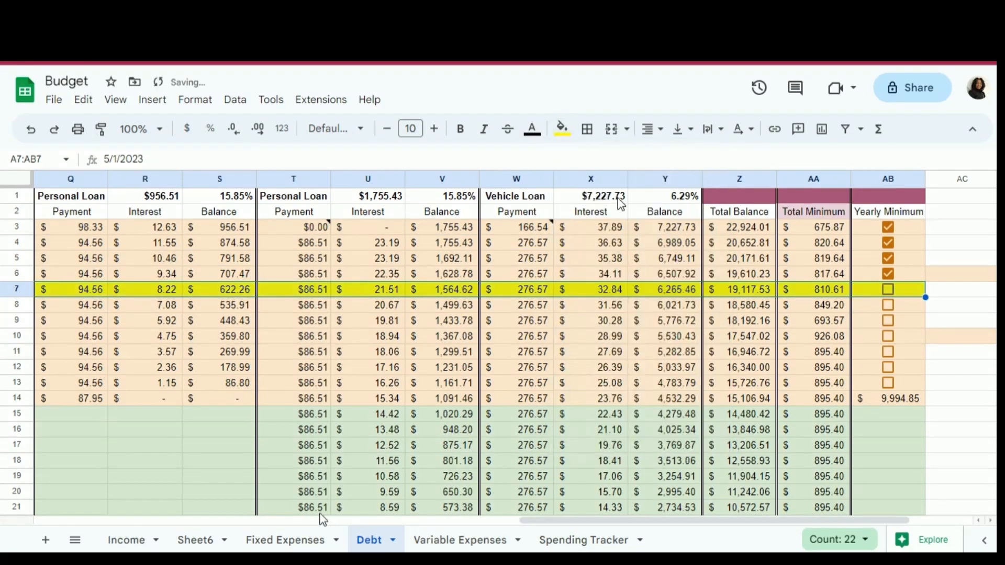
scroll(321, 522, "left", 15)
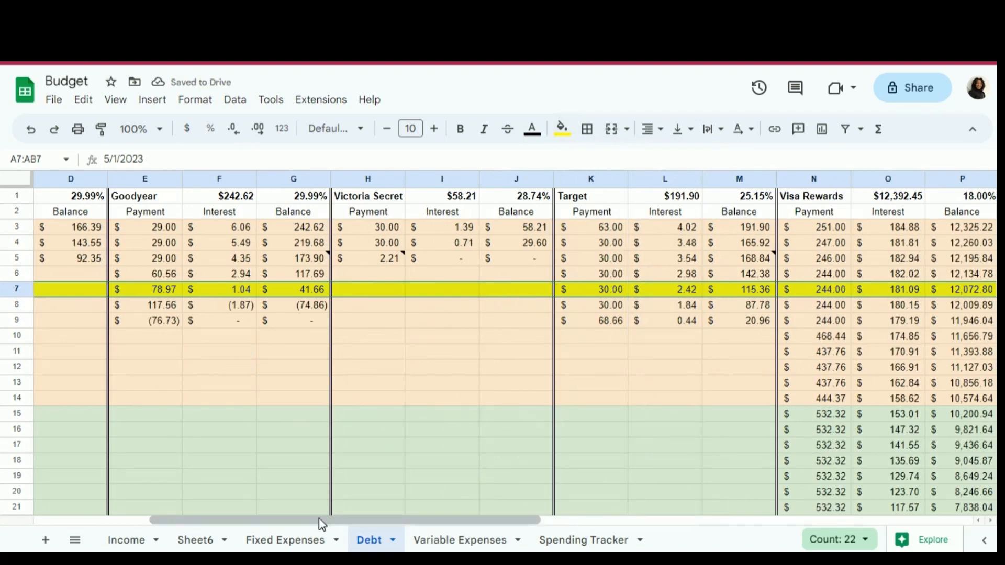
scroll(177, 525, "left", 3)
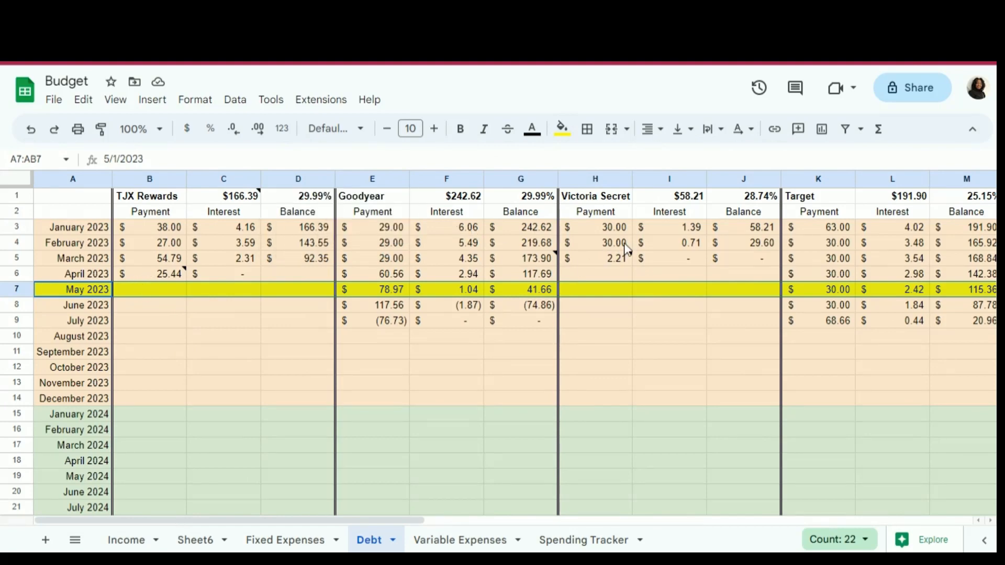
- Replace the May 2023 Goodyear payment in E7 with the formula =H4+B4+E5, summing the Victoria Secret, TJX Rewards and Goodyear minimum payments
left_click(592, 198)
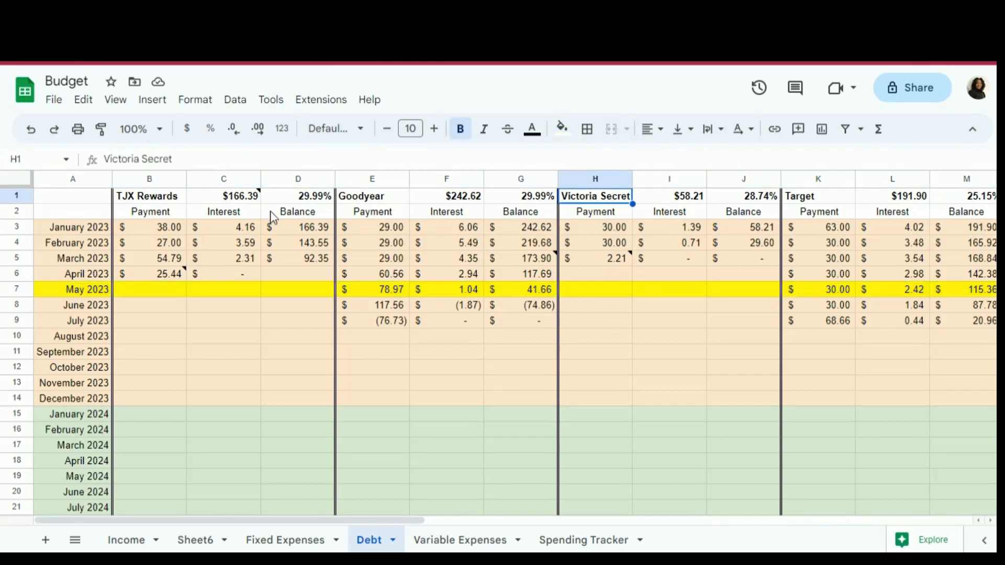
left_click(153, 200)
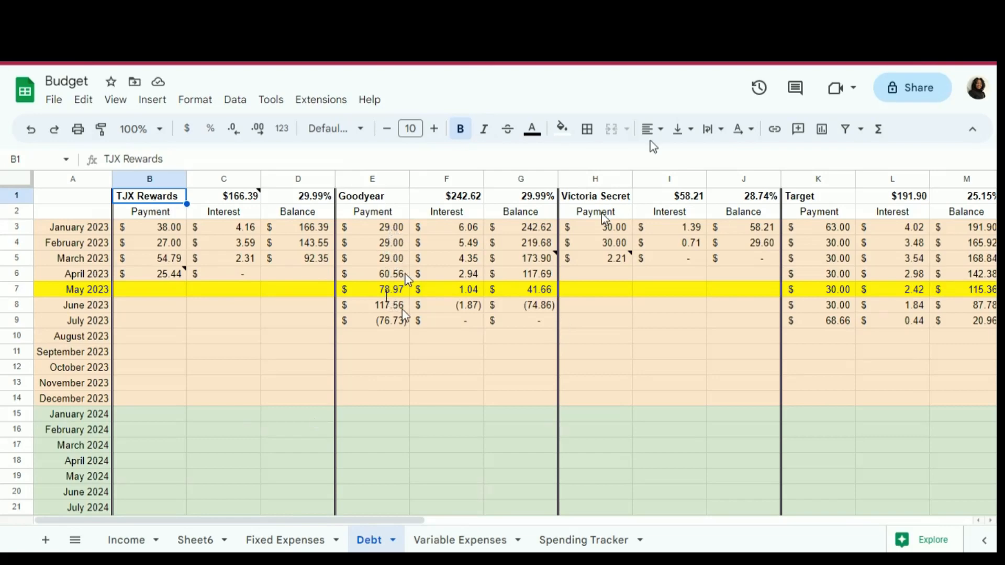
left_click(388, 294)
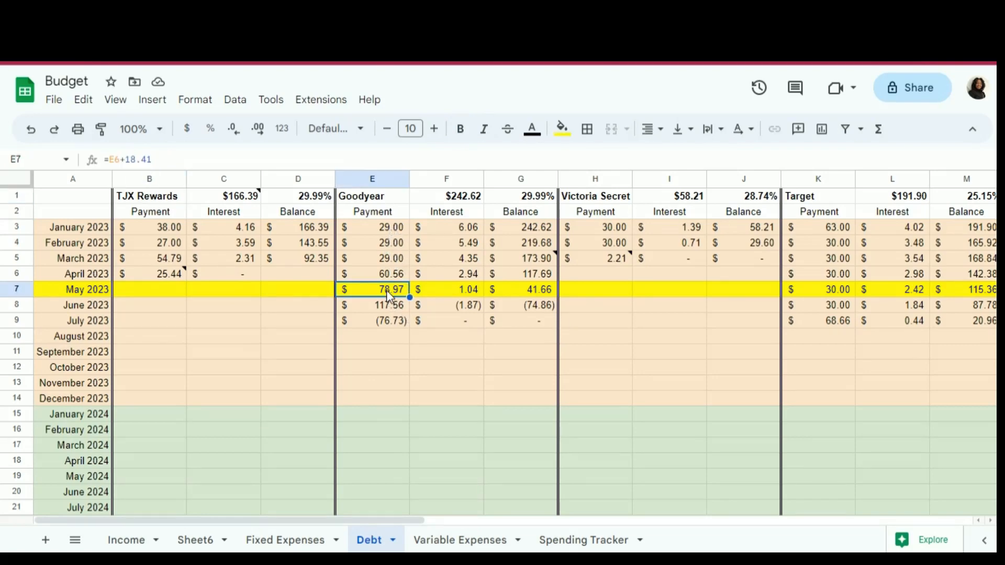
type("=")
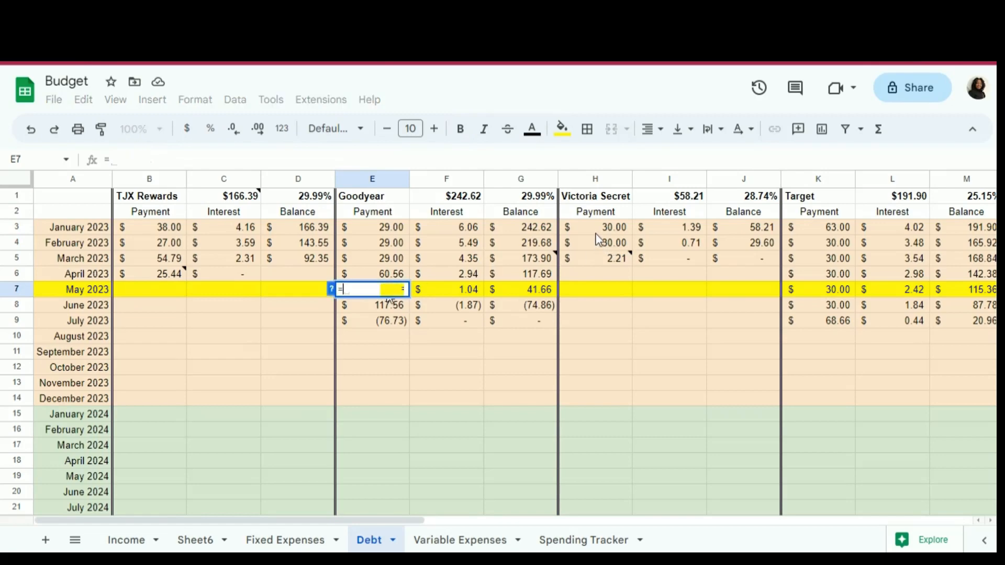
left_click(601, 245)
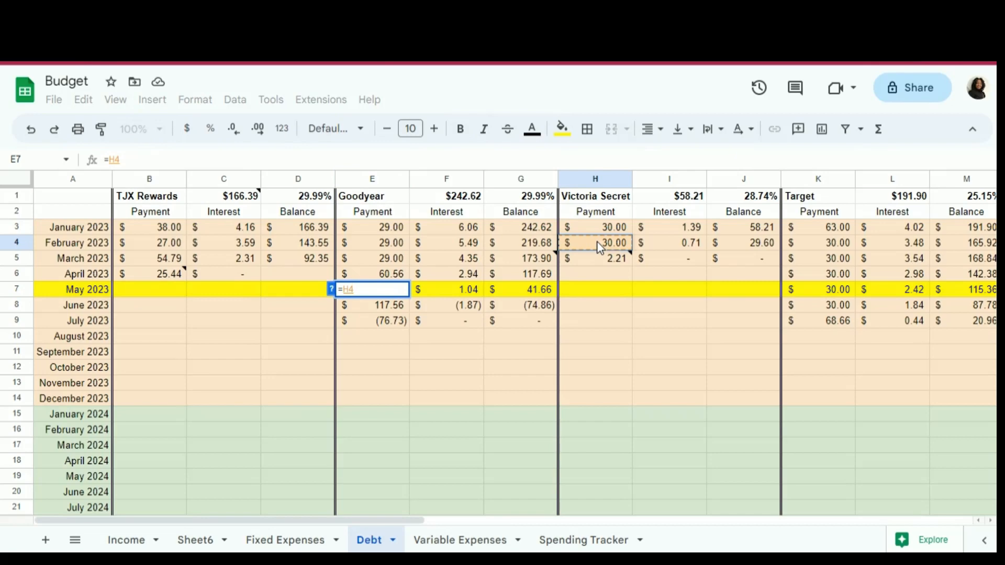
type("+")
left_click(158, 246)
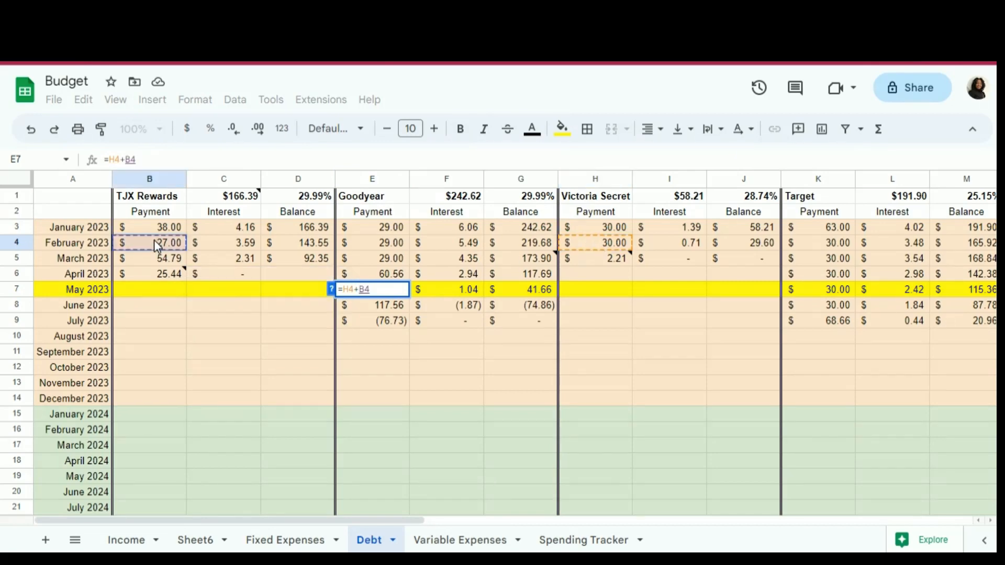
type("+")
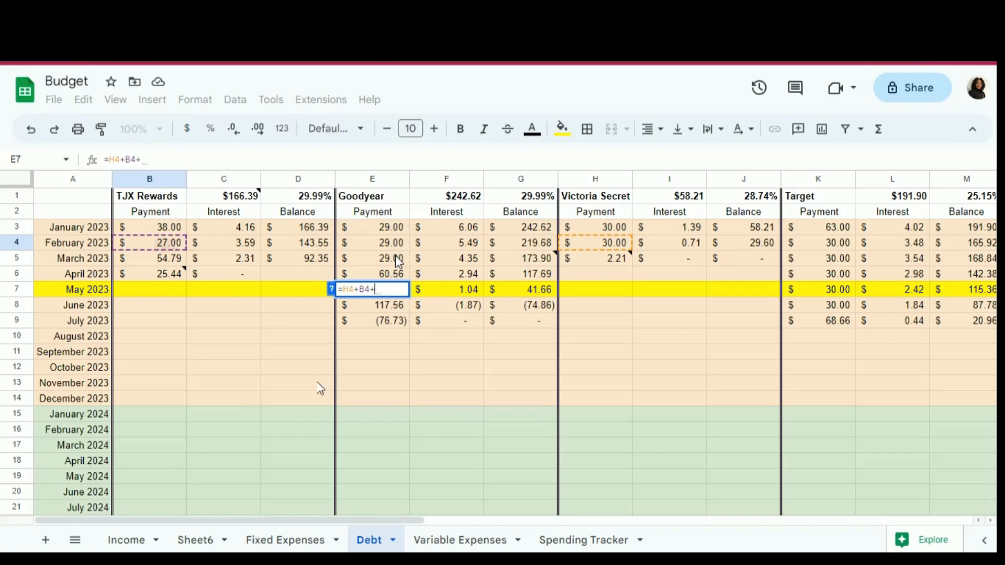
left_click(395, 256)
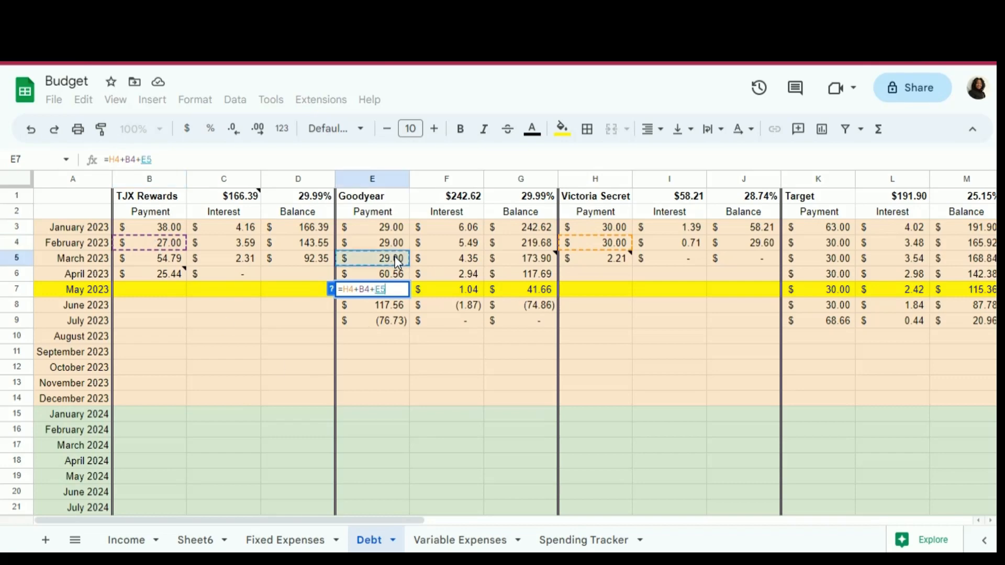
key("Return")
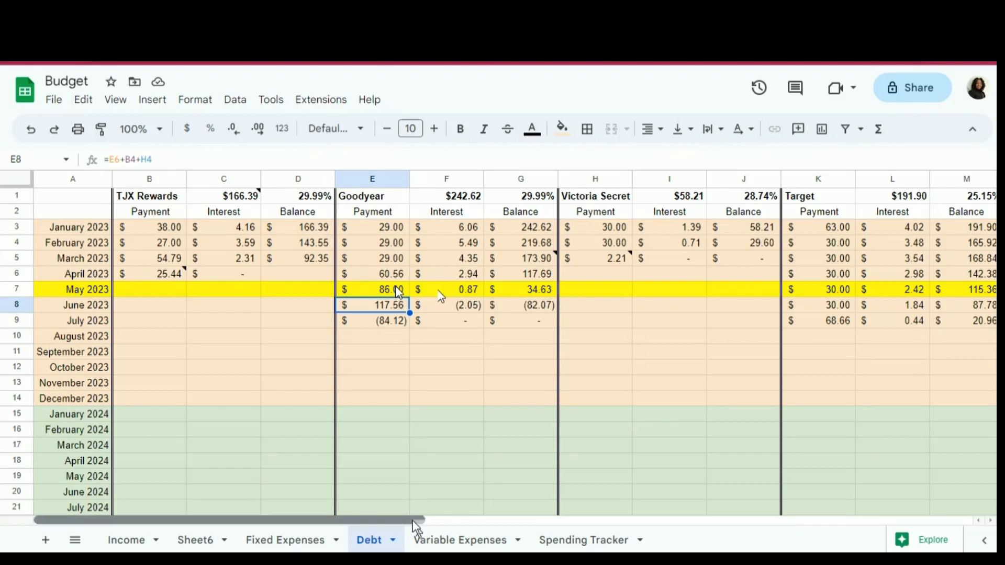
- Check the May 2023 total minimum formula in AA7 and the June 2023 Goodyear payment formula in E8
left_click_drag(415, 522, 450, 526)
scroll(416, 527, "right", 8)
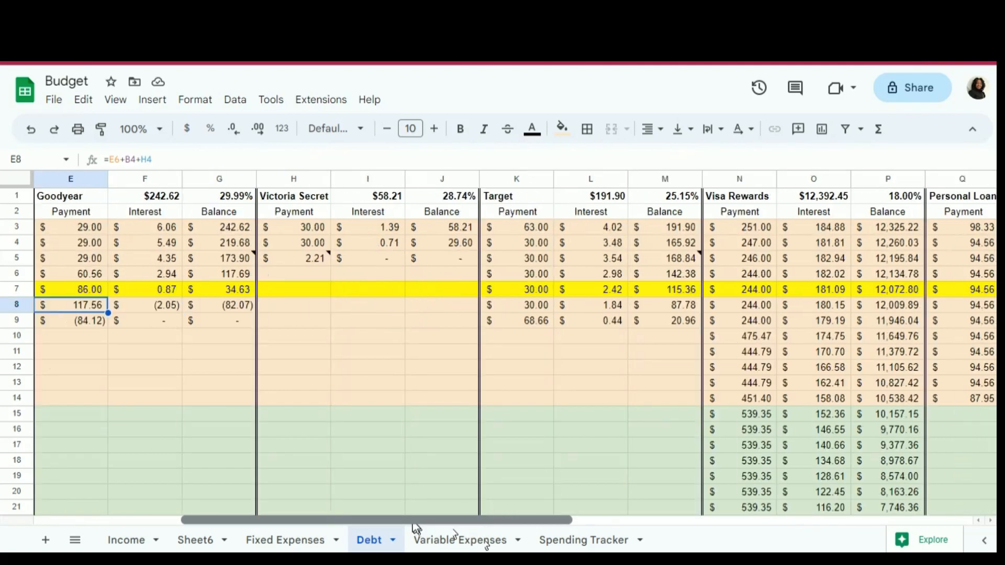
scroll(417, 529, "right", 7)
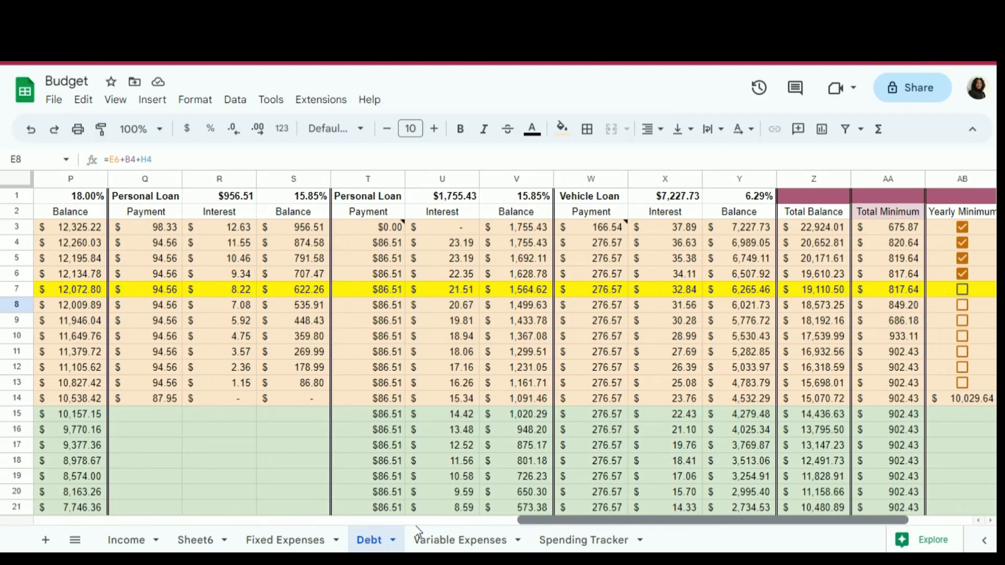
scroll(418, 529, "left", 6)
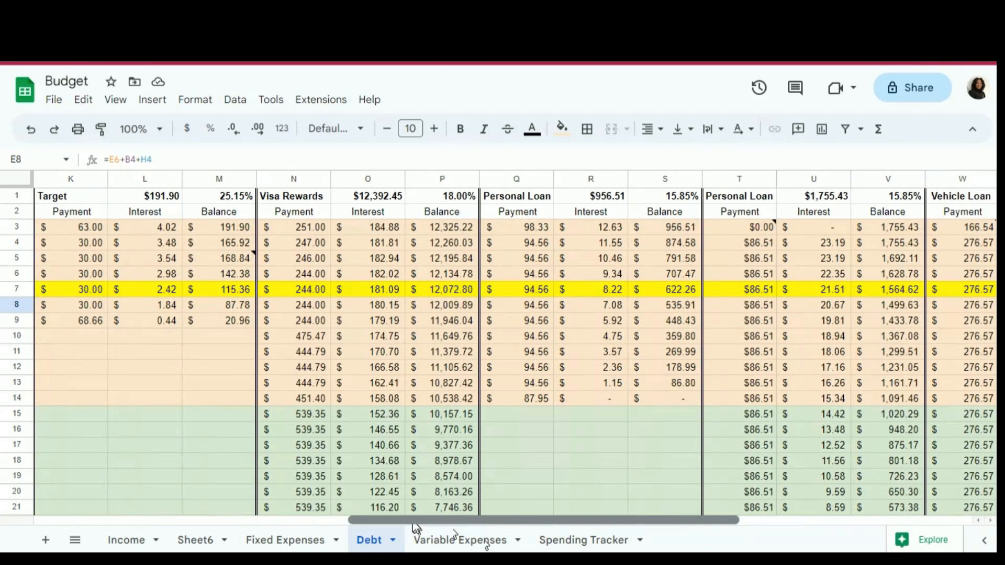
scroll(417, 529, "right", 9)
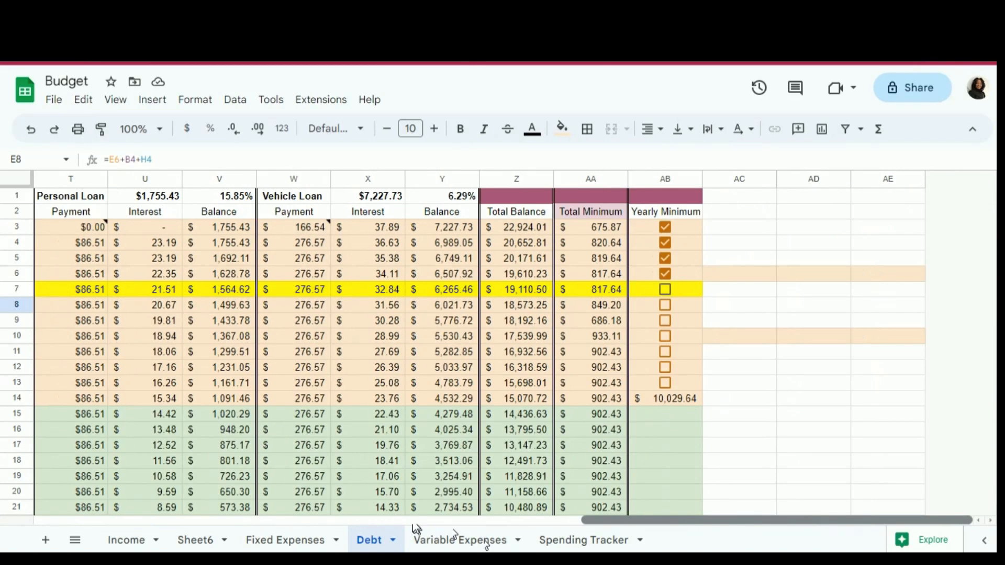
left_click(595, 294)
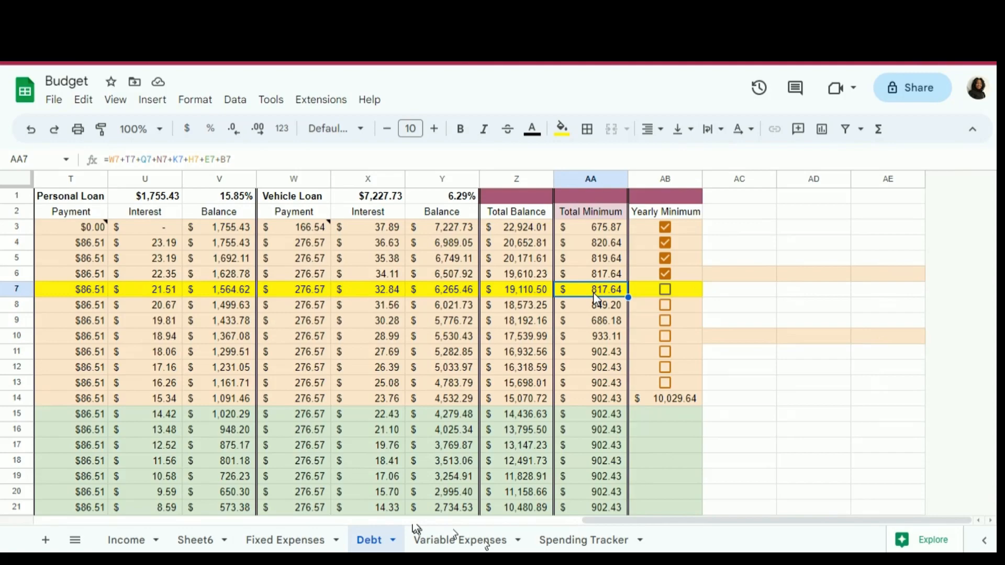
left_click(505, 521)
scroll(505, 524, "left", 5)
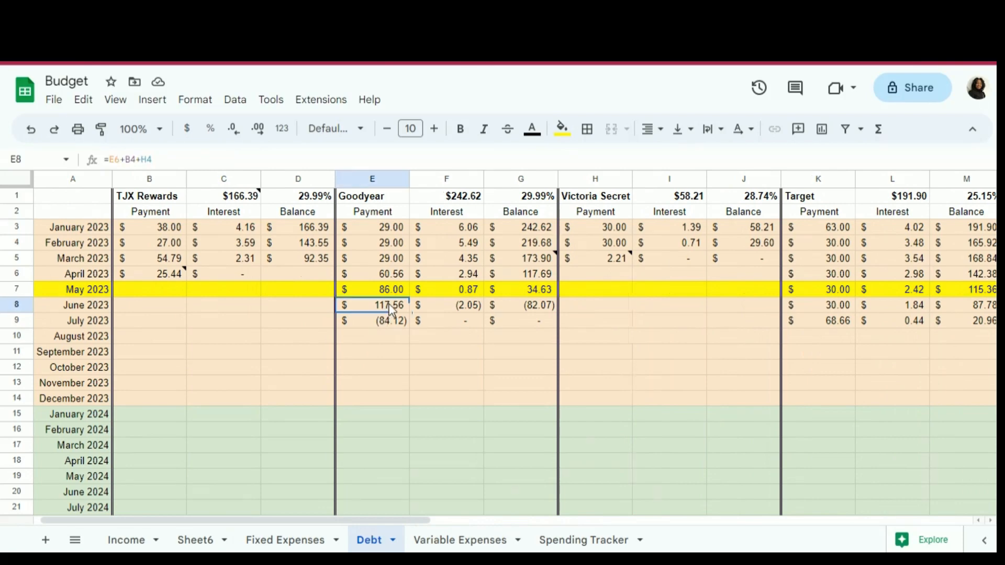
left_click(390, 308)
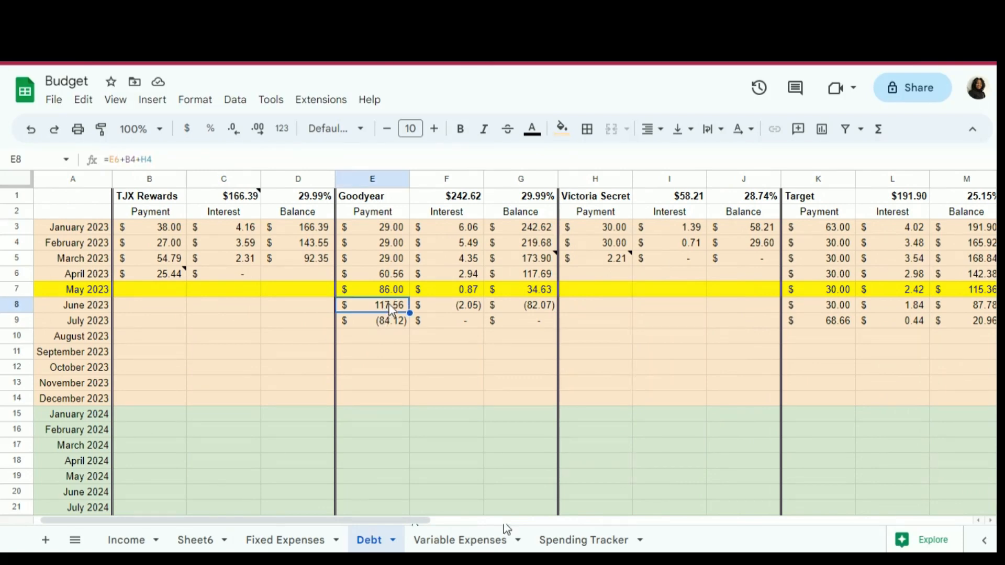